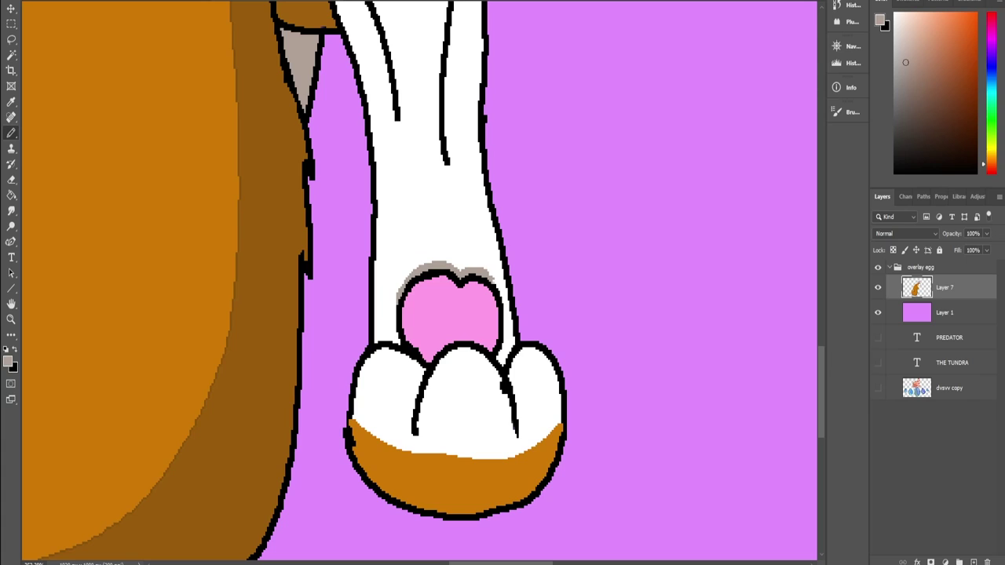
# Step: Recolor the two black fold lines on the white foreleg in grey
pyautogui.moveTo(461, 466); pyautogui.dragTo(440, 466)
pyautogui.moveTo(472, 95); pyautogui.dragTo(448, 519)
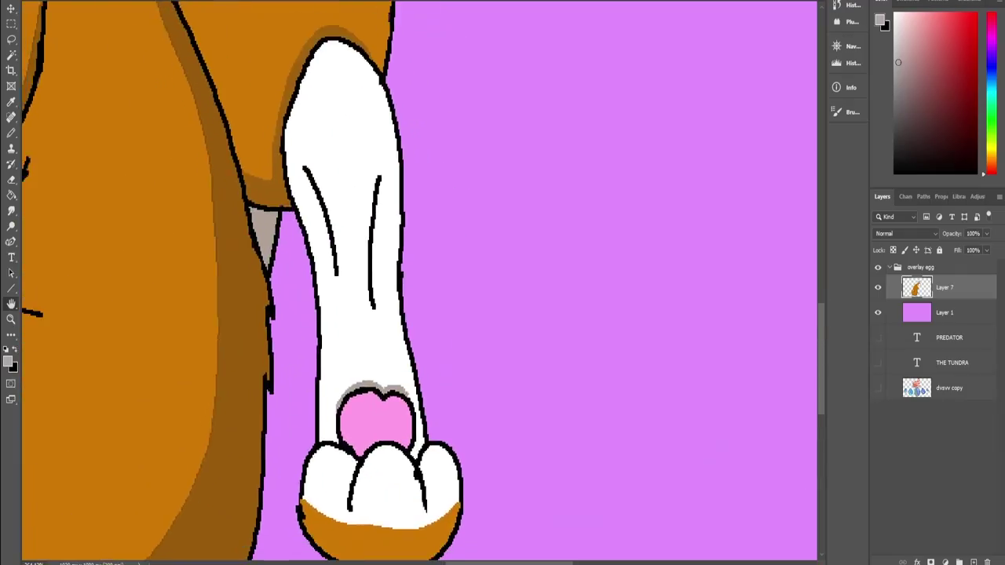
pyautogui.moveTo(380, 370); pyautogui.dragTo(440, 370)
pyautogui.moveTo(353, 212)
pyautogui.mouseDown()
pyautogui.moveTo(456, 349)
pyautogui.moveTo(589, 354)
pyautogui.mouseUp()
pyautogui.hotkey('ctrl', '0')
pyautogui.moveTo(439, 385)
pyautogui.mouseDown()
pyautogui.moveTo(453, 234)
pyautogui.moveTo(354, 246)
pyautogui.moveTo(379, 245)
pyautogui.mouseUp()
pyautogui.click(448, 322)
pyautogui.click(379, 270)
# Step: Recolor the black fold line at the base of the tail with the dark brown sampled from the tail's shading
pyautogui.press('z')
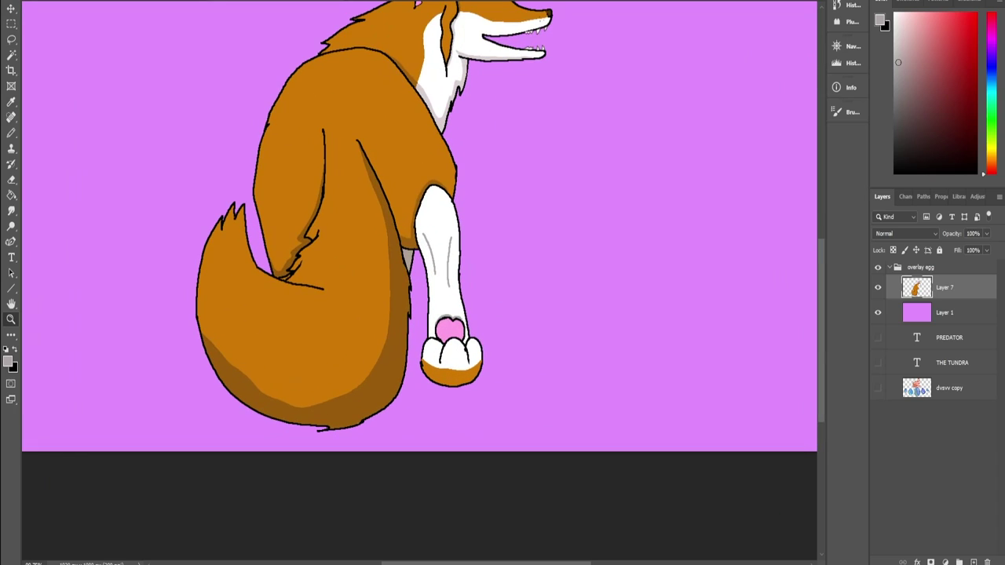
pyautogui.moveTo(289, 280); pyautogui.dragTo(384, 279)
pyautogui.press('b')
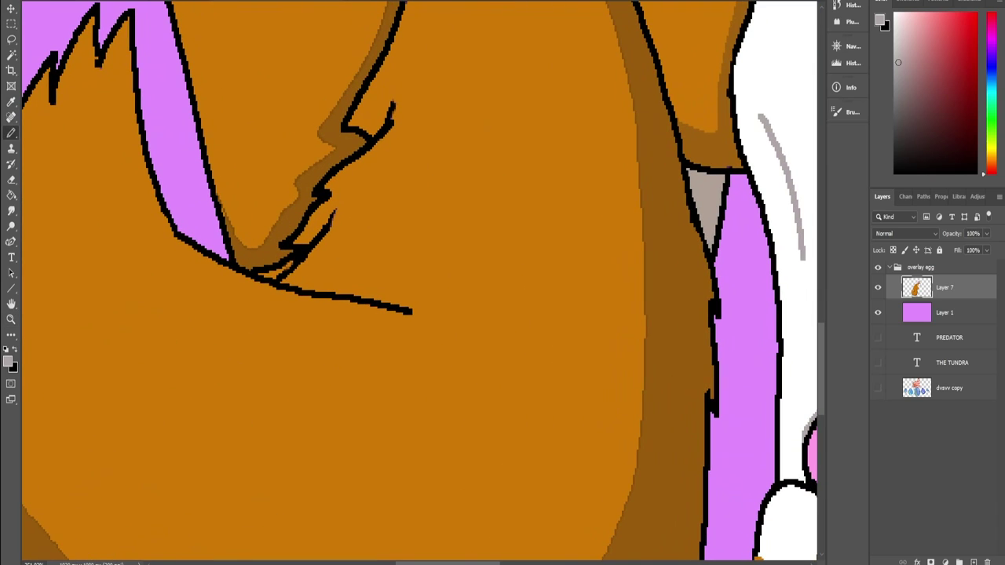
pyautogui.hotkey('ctrl', 'shift', 'n')
pyautogui.press('Return')
pyautogui.keyDown('alt'); pyautogui.click(669, 319); pyautogui.keyUp('alt')
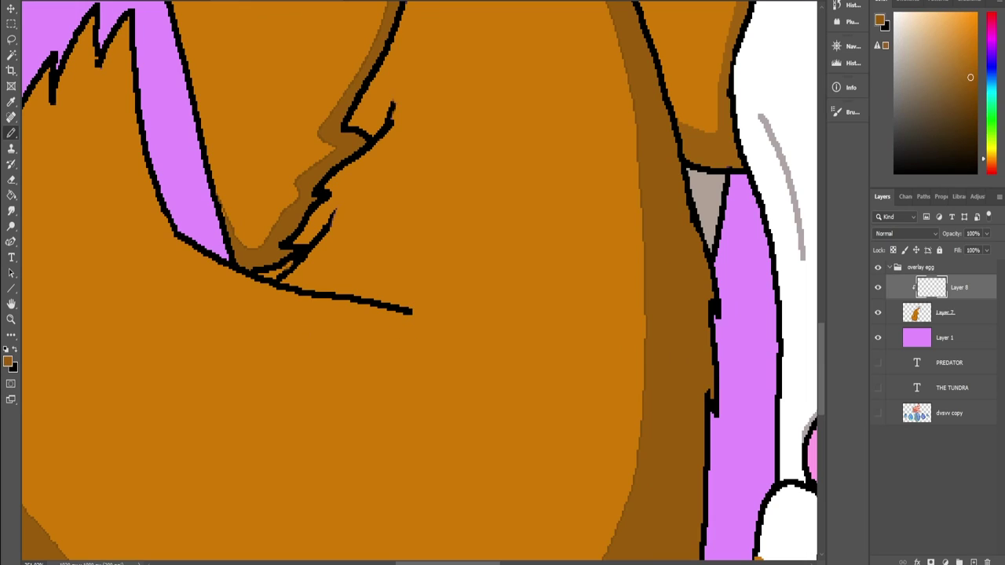
pyautogui.hotkey('ctrl', 'z')
pyautogui.moveTo(297, 291); pyautogui.dragTo(338, 303)
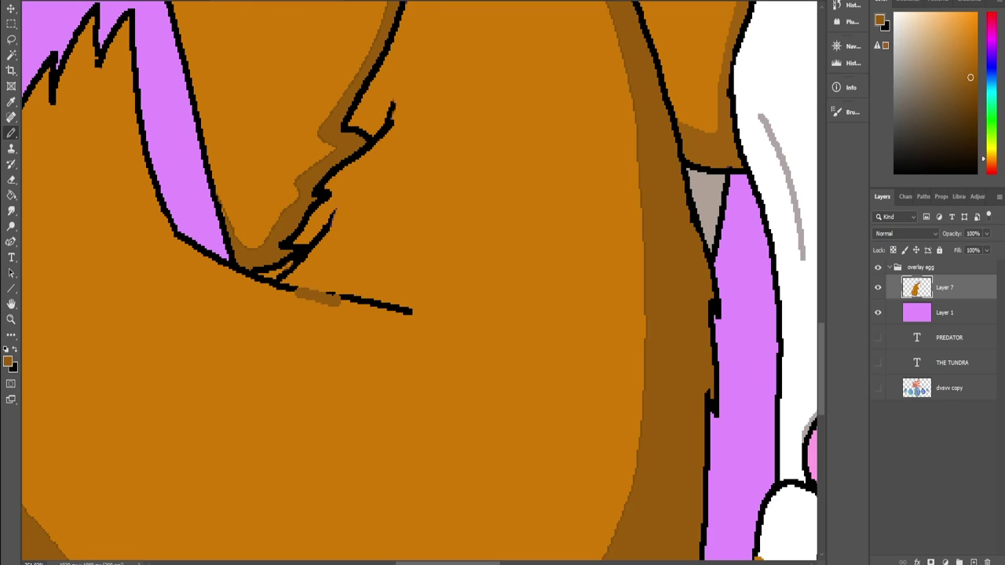
pyautogui.hotkey('ctrl', 'z')
pyautogui.moveTo(281, 288)
pyautogui.mouseDown()
pyautogui.moveTo(423, 320)
pyautogui.moveTo(288, 287)
pyautogui.mouseUp()
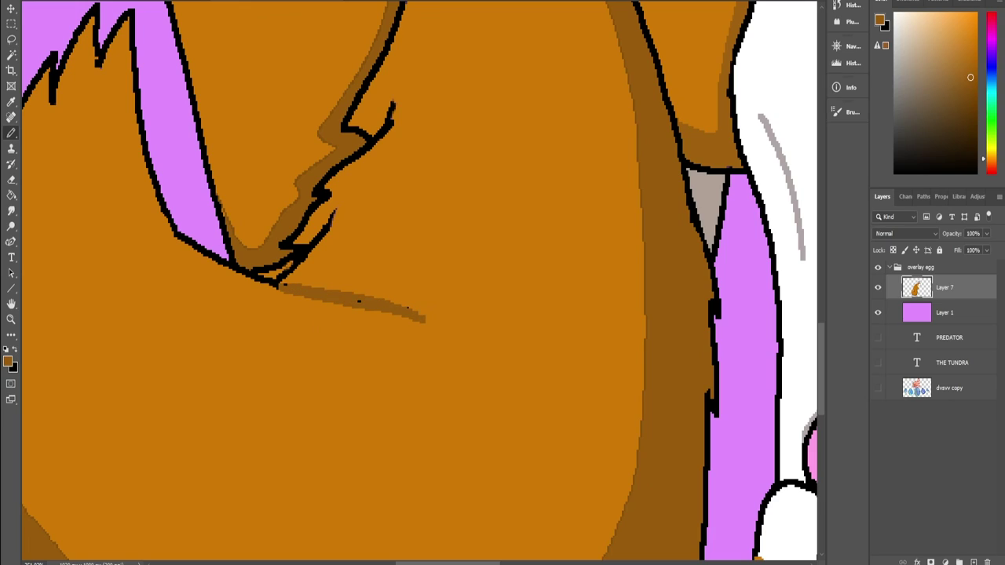
# Step: Thin and taper the brown tail fold line by painting along its edges with the sampled orange fur color
pyautogui.keyDown('alt'); pyautogui.click(359, 276); pyautogui.keyUp('alt')
pyautogui.moveTo(293, 298); pyautogui.dragTo(425, 327)
pyautogui.moveTo(374, 293); pyautogui.dragTo(428, 319)
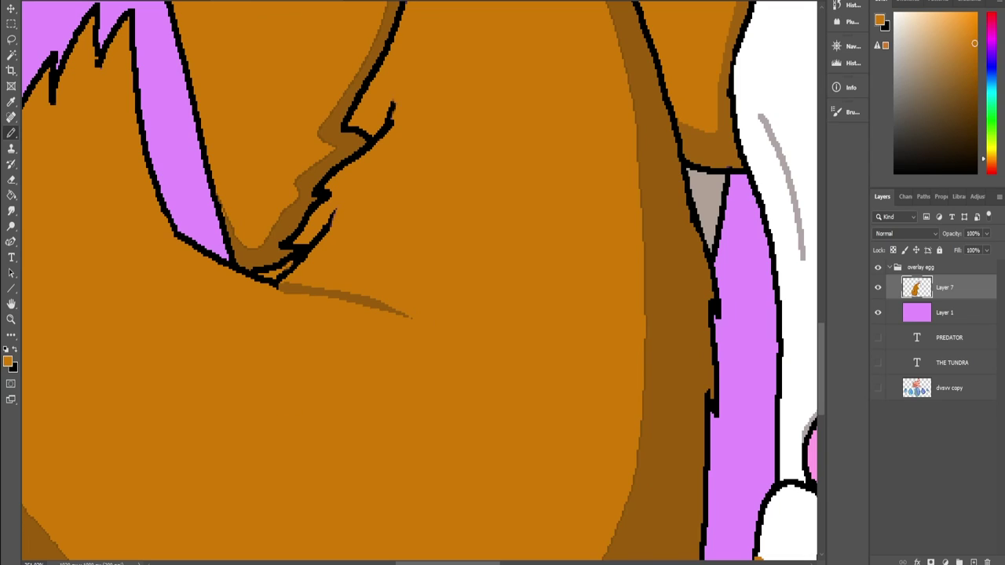
# Step: Paint over the orange pixels spilling onto the paw's outer left outline with black sampled from the outline
pyautogui.hotkey('ctrl', '0')
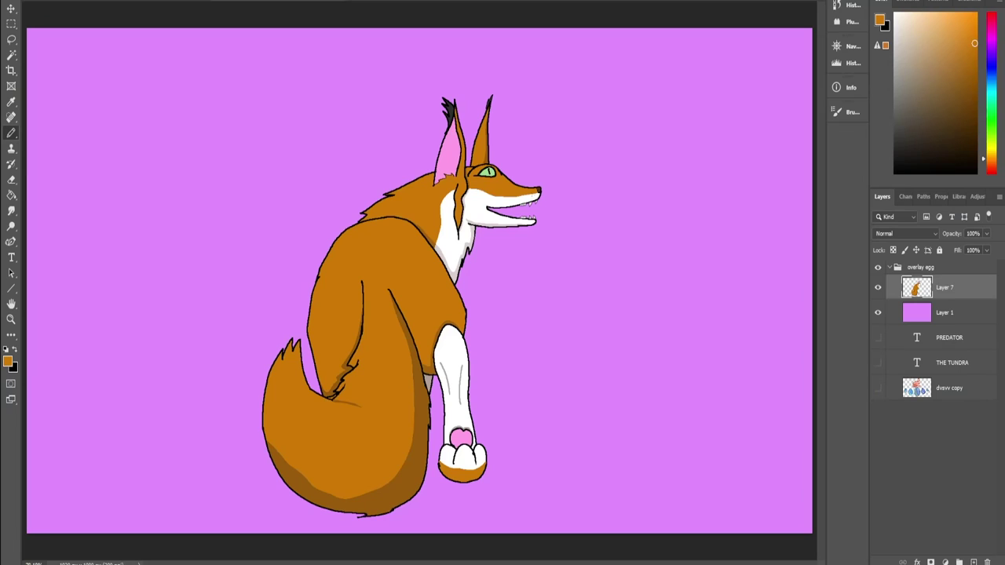
pyautogui.hotkey('ctrl', 'space')
pyautogui.moveTo(476, 379); pyautogui.dragTo(581, 379)
pyautogui.moveTo(464, 486); pyautogui.dragTo(482, 211)
pyautogui.moveTo(419, 339); pyautogui.dragTo(525, 338)
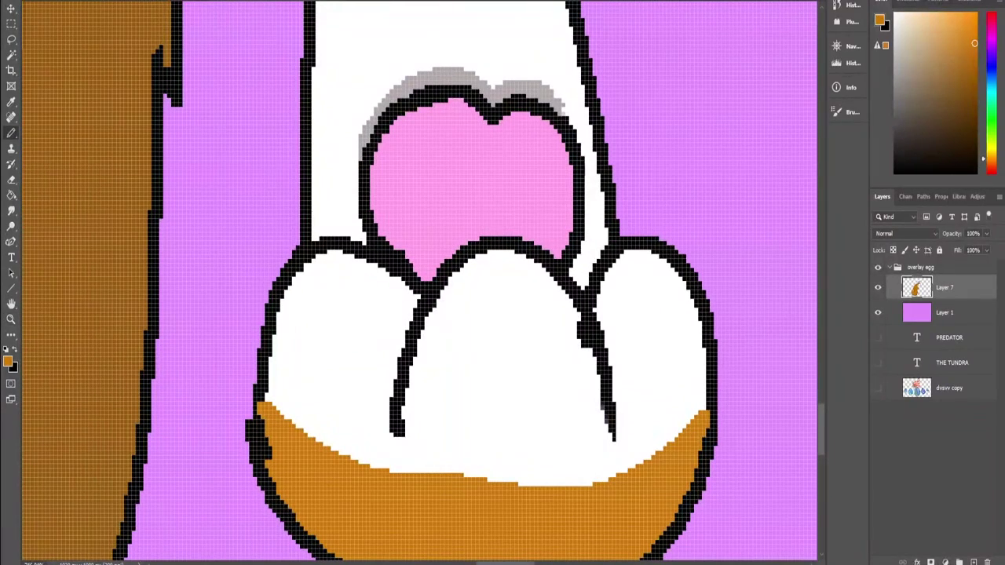
pyautogui.keyDown('alt'); pyautogui.click(262, 387); pyautogui.keyUp('alt')
pyautogui.moveTo(262, 399); pyautogui.dragTo(262, 432)
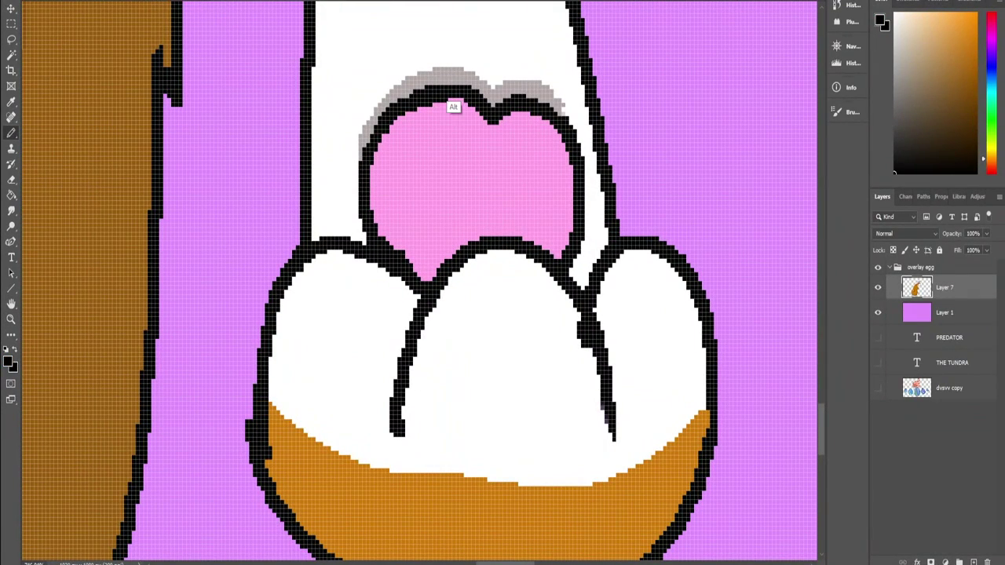
# Step: Paint grey shadows on the white leg above the left and right toes
pyautogui.keyDown('alt'); pyautogui.click(453, 103); pyautogui.keyUp('alt')
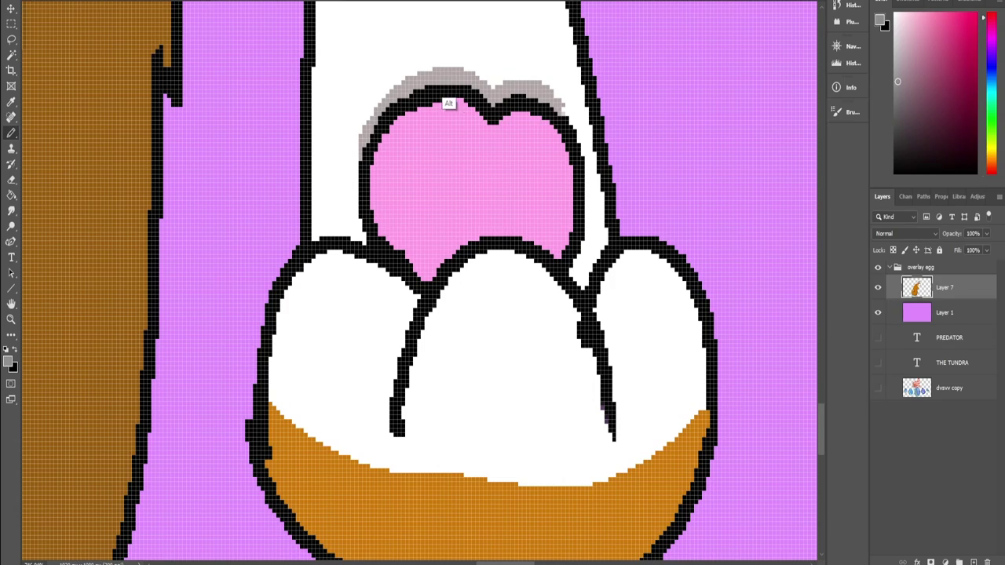
pyautogui.keyDown('alt'); pyautogui.click(450, 75); pyautogui.keyUp('alt')
pyautogui.moveTo(313, 235)
pyautogui.mouseDown()
pyautogui.moveTo(365, 240)
pyautogui.moveTo(348, 229)
pyautogui.mouseUp()
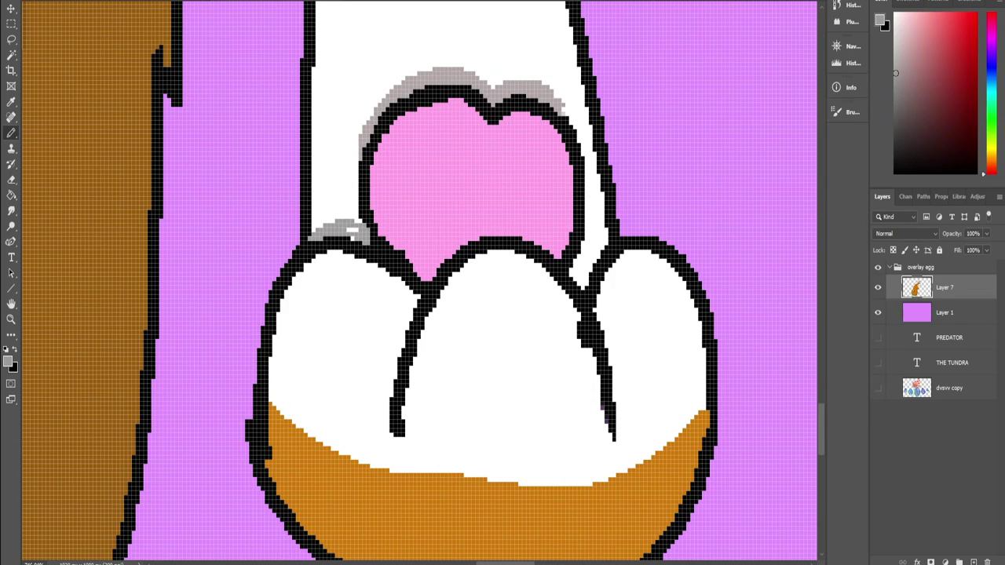
pyautogui.moveTo(607, 248); pyautogui.dragTo(585, 287)
# Step: Paint a darker pink shadow along the lower edge of the paw pad, just above the toes
pyautogui.keyDown('alt'); pyautogui.click(490, 224); pyautogui.keyUp('alt')
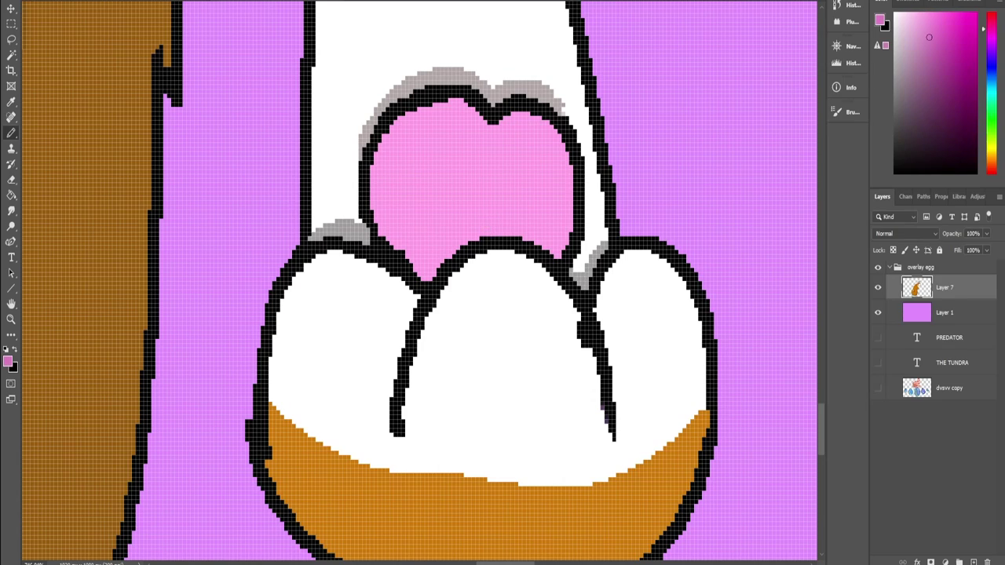
pyautogui.moveTo(373, 234)
pyautogui.mouseDown()
pyautogui.moveTo(433, 265)
pyautogui.moveTo(376, 237)
pyautogui.moveTo(423, 283)
pyautogui.moveTo(372, 238)
pyautogui.mouseUp()
pyautogui.hotkey('ctrl', 'z')
pyautogui.moveTo(431, 275)
pyautogui.mouseDown()
pyautogui.moveTo(483, 233)
pyautogui.moveTo(515, 233)
pyautogui.moveTo(566, 260)
pyautogui.mouseUp()
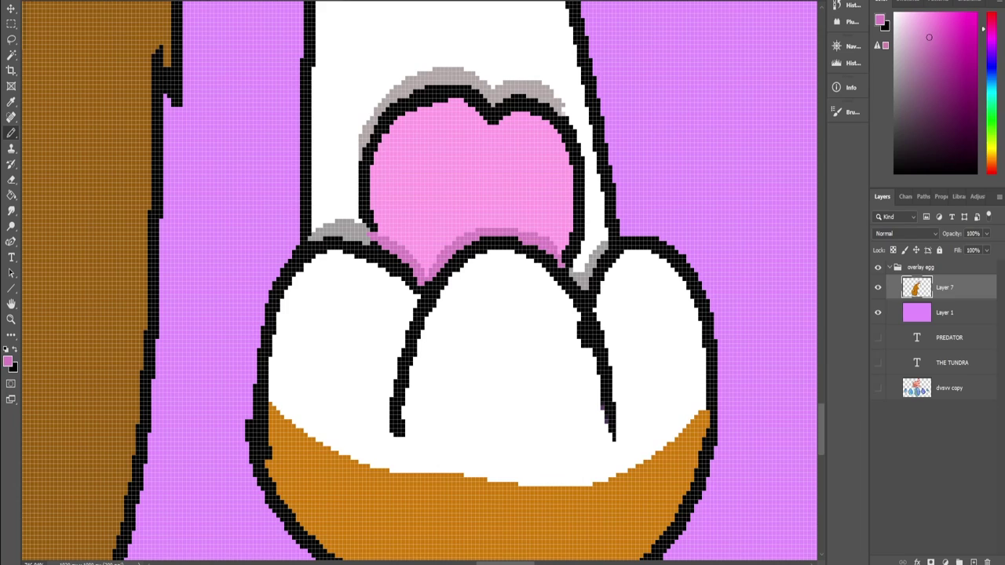
# Step: Trim the grey shadow above the left toe with white to make it thinner
pyautogui.hotkey('ctrl', '0')
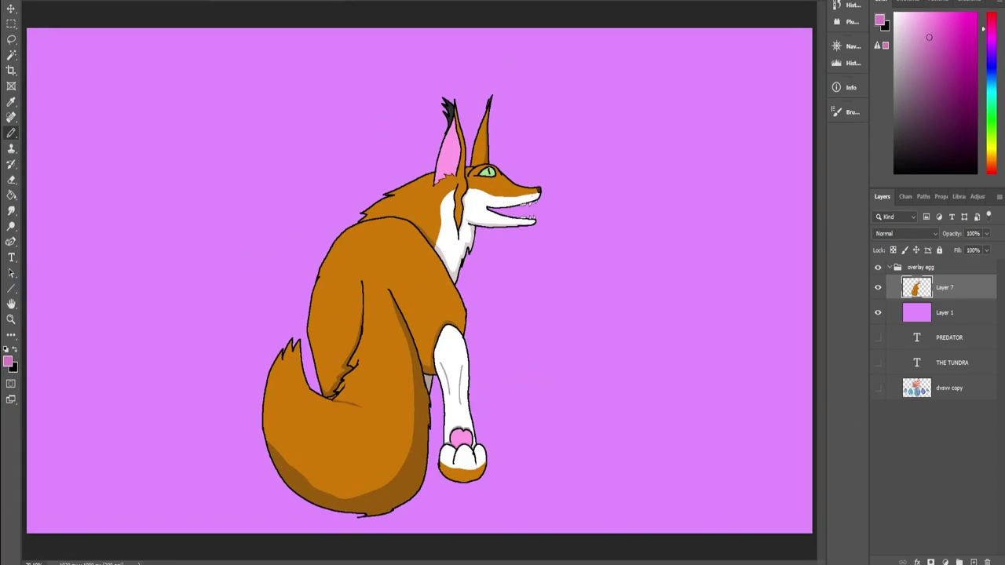
pyautogui.press('z')
pyautogui.moveTo(445, 444)
pyautogui.mouseDown()
pyautogui.moveTo(525, 441)
pyautogui.moveTo(455, 416)
pyautogui.moveTo(447, 426)
pyautogui.mouseUp()
pyautogui.keyDown('alt'); pyautogui.click(520, 421); pyautogui.keyUp('alt')
pyautogui.click(525, 436)
pyautogui.press('x')
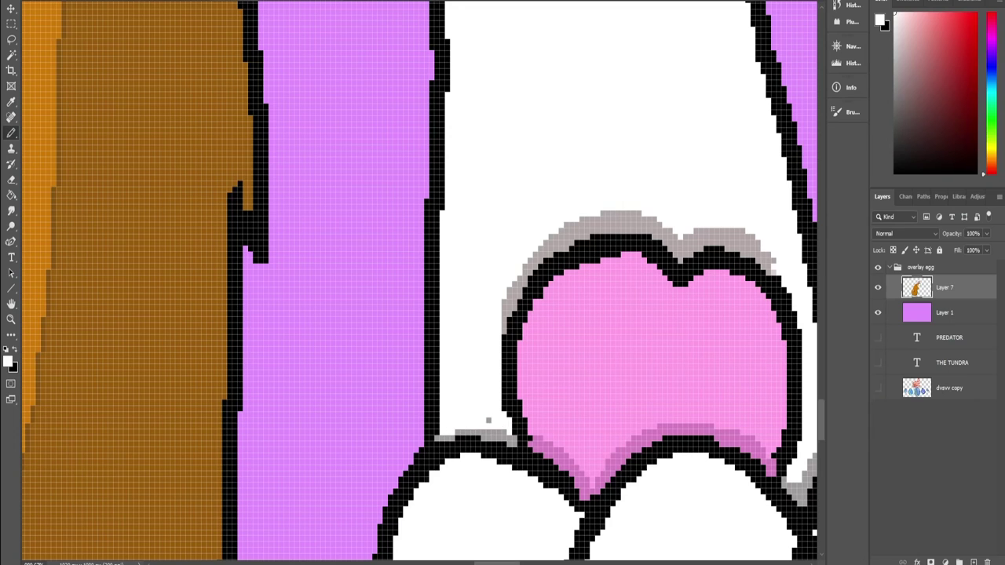
# Step: Hide and show the purple background layer to inspect the edges of the fox drawing
pyautogui.hotkey('ctrl', '0')
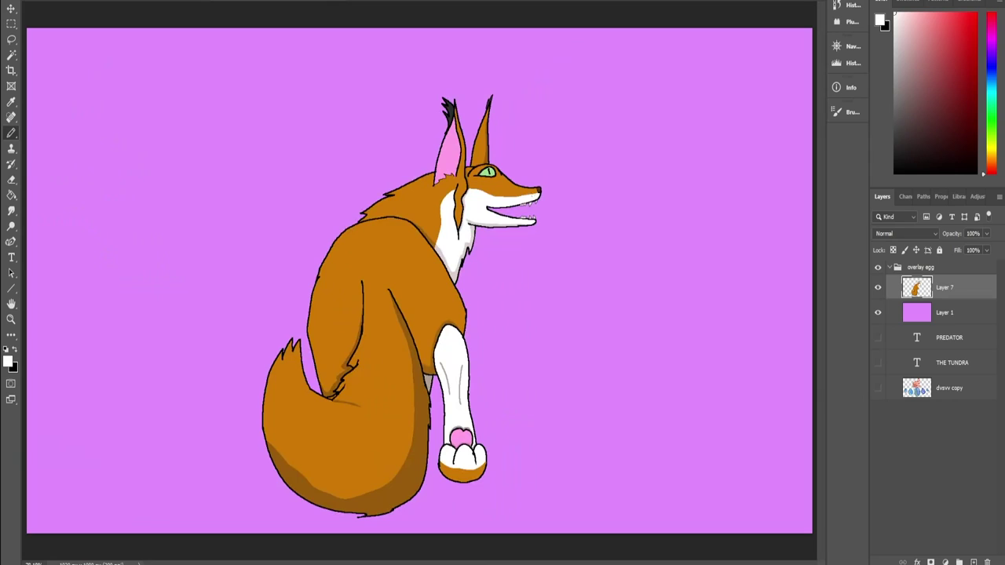
pyautogui.press('z')
pyautogui.moveTo(441, 219)
pyautogui.mouseDown()
pyautogui.moveTo(534, 220)
pyautogui.moveTo(455, 220)
pyautogui.mouseUp()
pyautogui.click(877, 313)
pyautogui.click(878, 313)
pyautogui.hotkey('ctrl', '0')
# Step: Load the fox layer's silhouette as a selection, save it as a new alpha channel, and deselect
pyautogui.keyDown('ctrl'); pyautogui.click(918, 287); pyautogui.keyUp('ctrl')
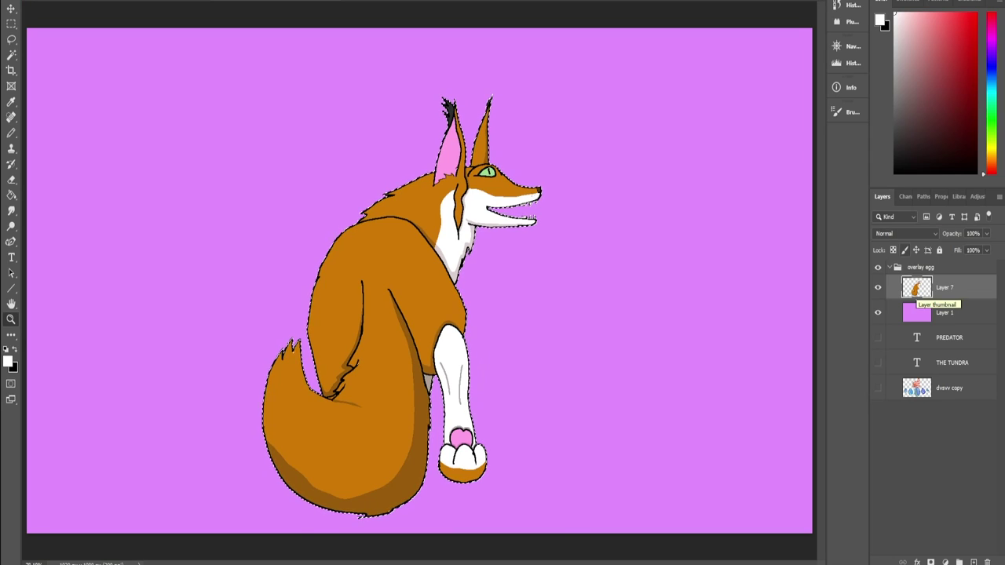
pyautogui.click(904, 197)
pyautogui.click(955, 562)
pyautogui.click(910, 287)
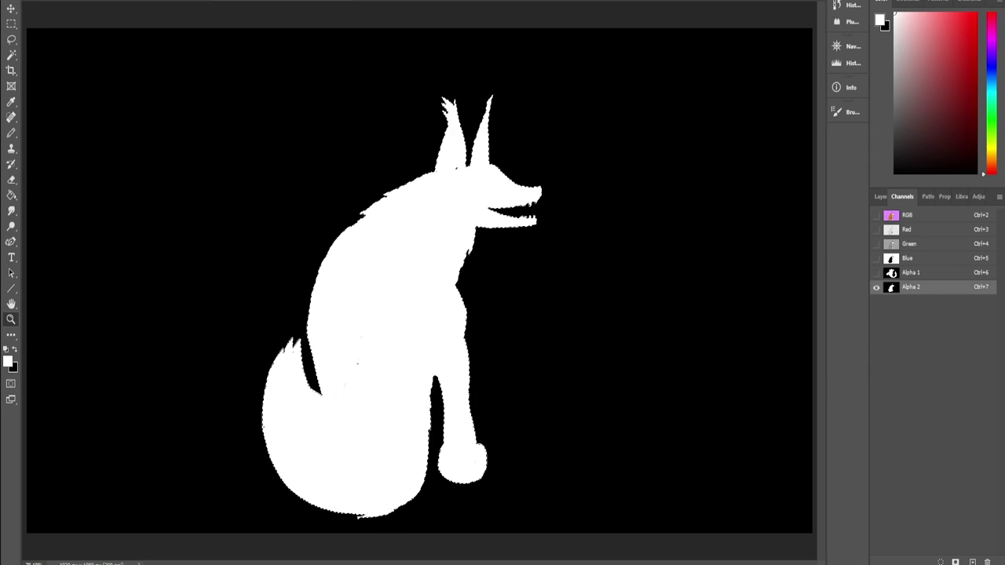
pyautogui.hotkey('ctrl', 'd')
# Step: Apply a Gaussian Blur with a 2.9-pixel radius to the Alpha 2 channel
pyautogui.click(144, 0)
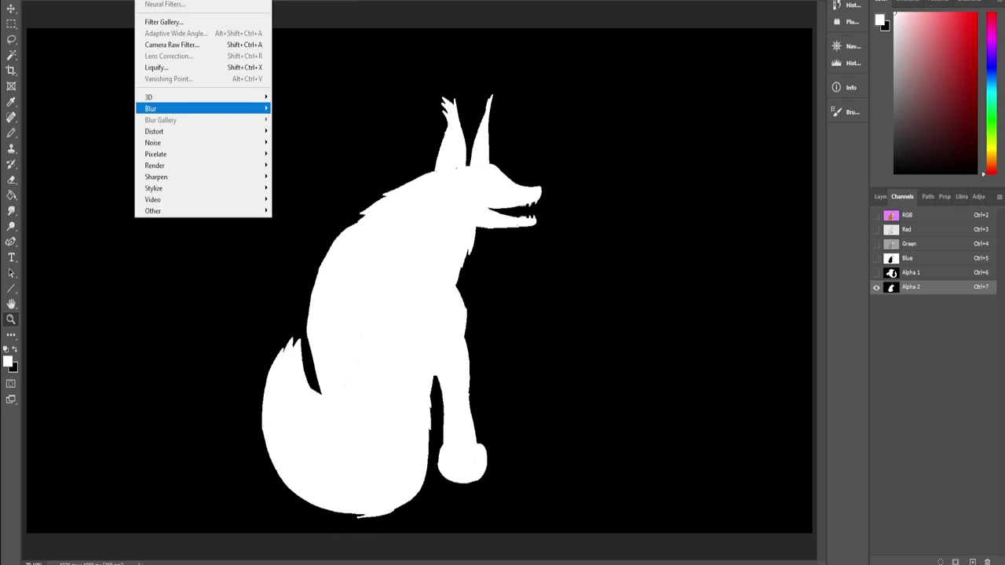
pyautogui.moveTo(157, 108)
pyautogui.click(299, 152)
pyautogui.moveTo(650, 202)
pyautogui.mouseDown()
pyautogui.moveTo(633, 202)
pyautogui.moveTo(649, 202)
pyautogui.mouseUp()
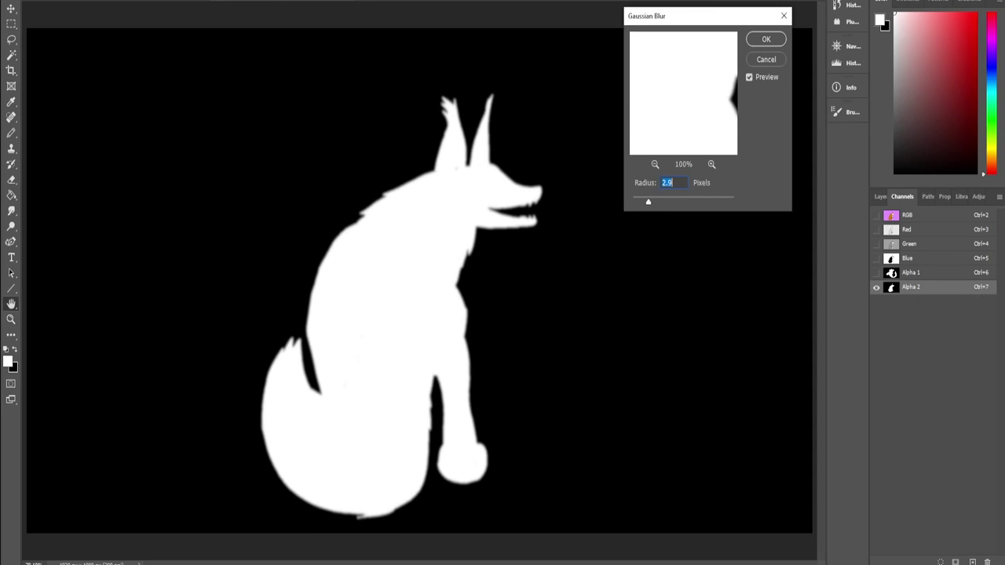
pyautogui.press('Return')
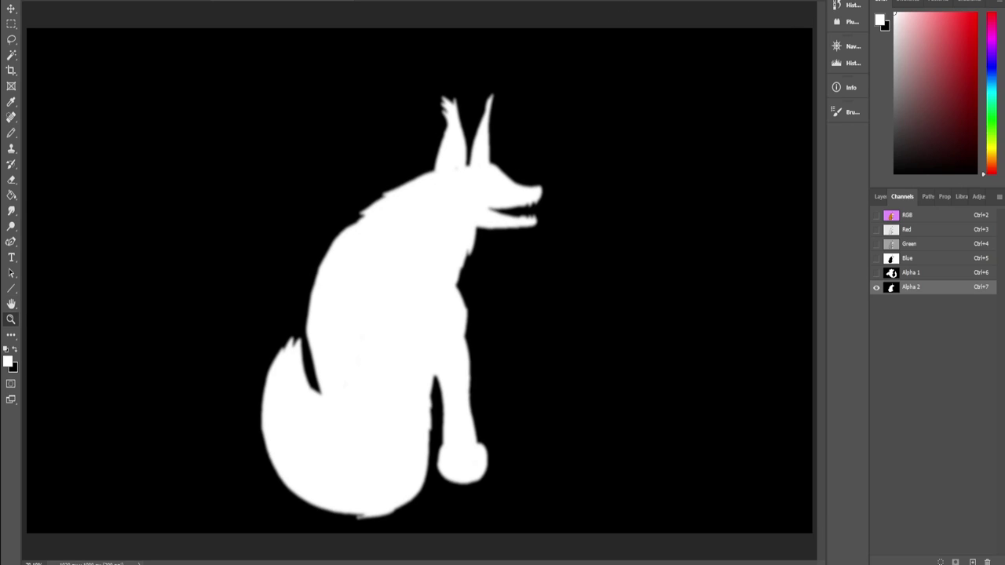
# Step: Sharpen the blurred Alpha 2 silhouette with Levels, using input levels 102, 1.00 and 144
pyautogui.click(60, 0)
pyautogui.moveTo(78, 0)
pyautogui.click(185, 1)
pyautogui.moveTo(543, 198); pyautogui.dragTo(596, 198)
pyautogui.moveTo(676, 198); pyautogui.dragTo(638, 198)
pyautogui.moveTo(612, 62); pyautogui.dragTo(691, 42)
pyautogui.moveTo(715, 175)
pyautogui.mouseDown()
pyautogui.moveTo(685, 176)
pyautogui.moveTo(696, 176)
pyautogui.mouseUp()
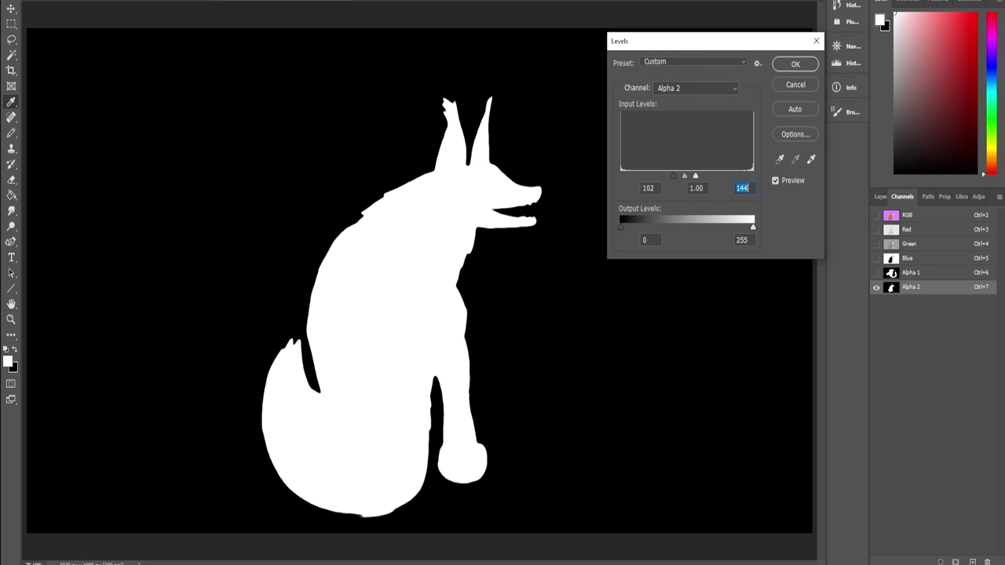
pyautogui.click(673, 176)
pyautogui.press('Tab')
pyautogui.press('Return')
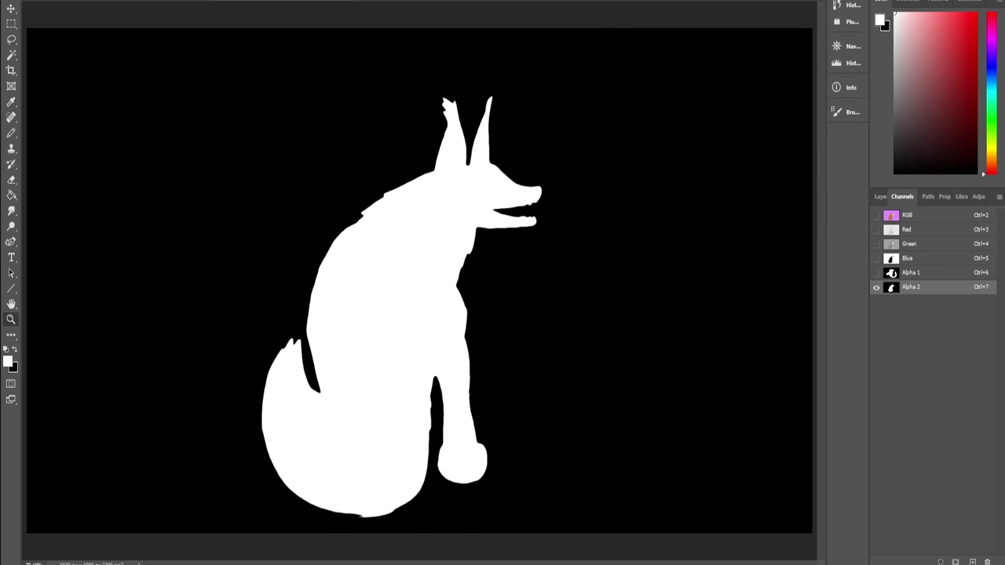
# Step: Load the Alpha 2 silhouette as a selection on Layer 7 and contract it
pyautogui.keyDown('ctrl'); pyautogui.click(891, 288); pyautogui.keyUp('ctrl')
pyautogui.click(881, 197)
pyautogui.click(945, 288)
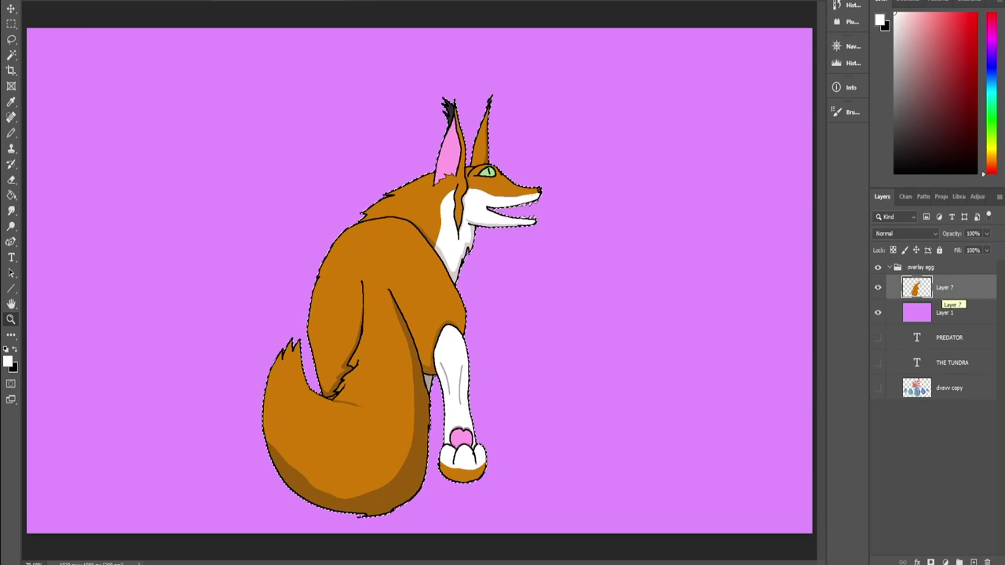
pyautogui.click(124, 0)
pyautogui.moveTo(157, 136)
pyautogui.press('Down')
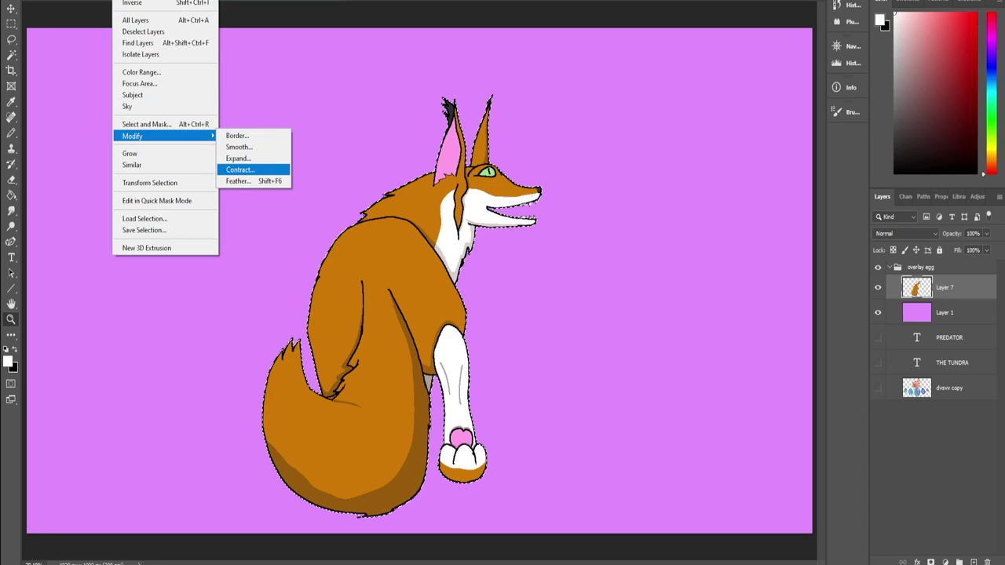
pyautogui.press('Return')
pyautogui.press('Return')
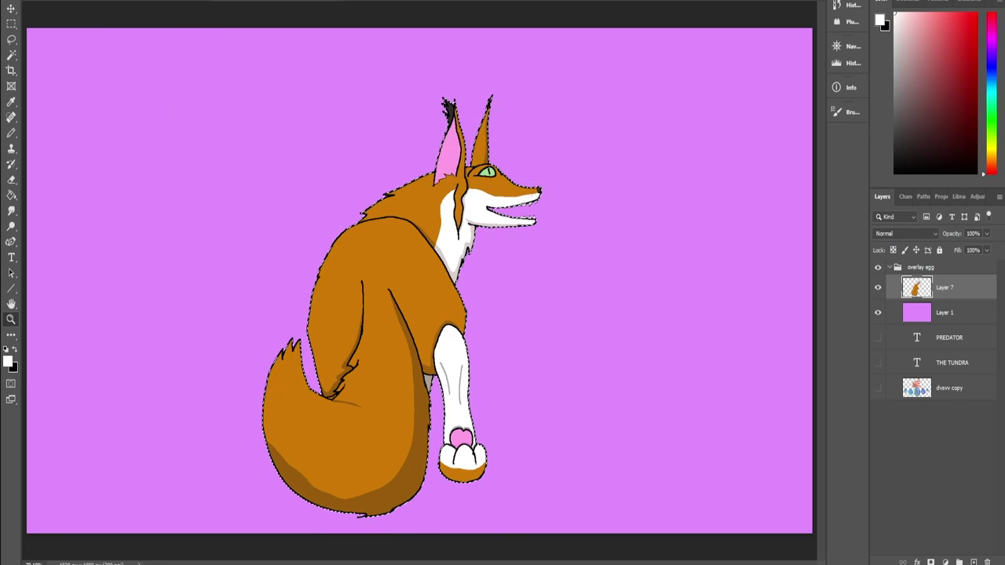
# Step: Invert the selection, delete the rough edge pixels outside the fox on Layer 7, and deselect
pyautogui.rightClick(439, 199)
pyautogui.rightClick(417, 210)
pyautogui.rightClick(394, 208)
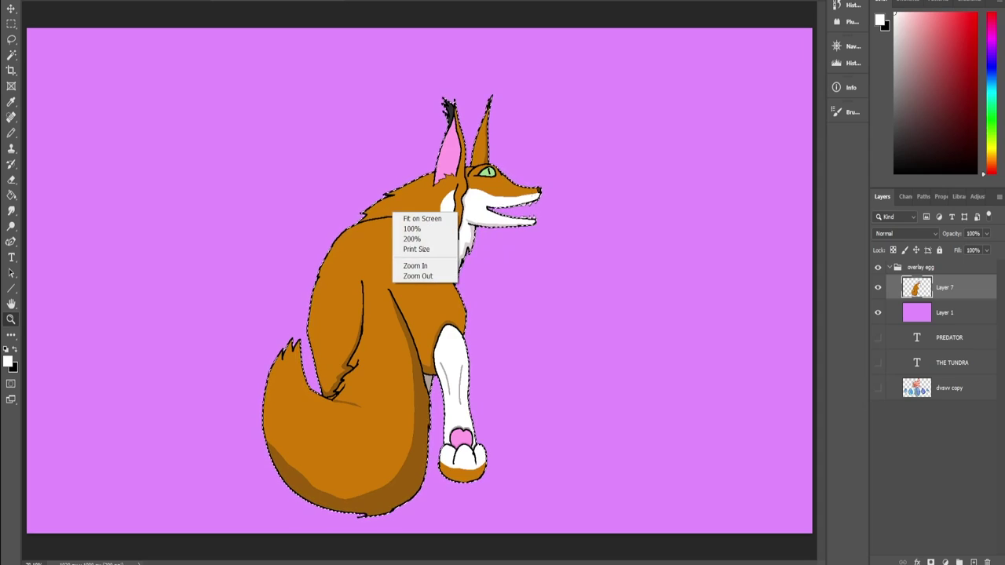
pyautogui.rightClick(342, 279)
pyautogui.click(11, 55)
pyautogui.rightClick(351, 259)
pyautogui.click(384, 416)
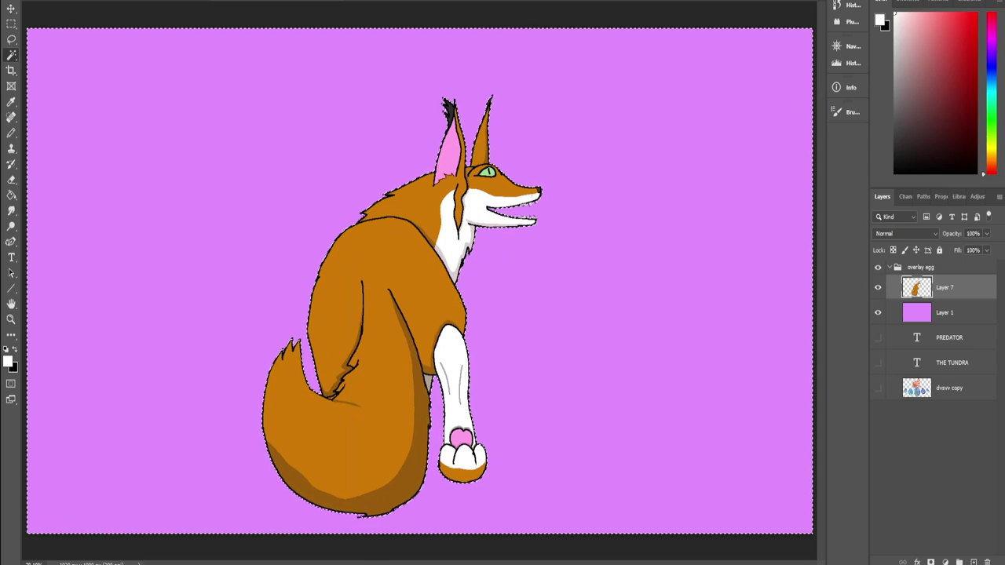
pyautogui.press('Delete')
pyautogui.hotkey('ctrl', 'd')
# Step: Duplicate the fox layer and apply Oil Paint with Stylization 3.2, Cleanliness 3.7, Scale 4.1, Bristle Detail 0.0 and Lighting off
pyautogui.press('z')
pyautogui.moveTo(344, 239); pyautogui.dragTo(351, 196)
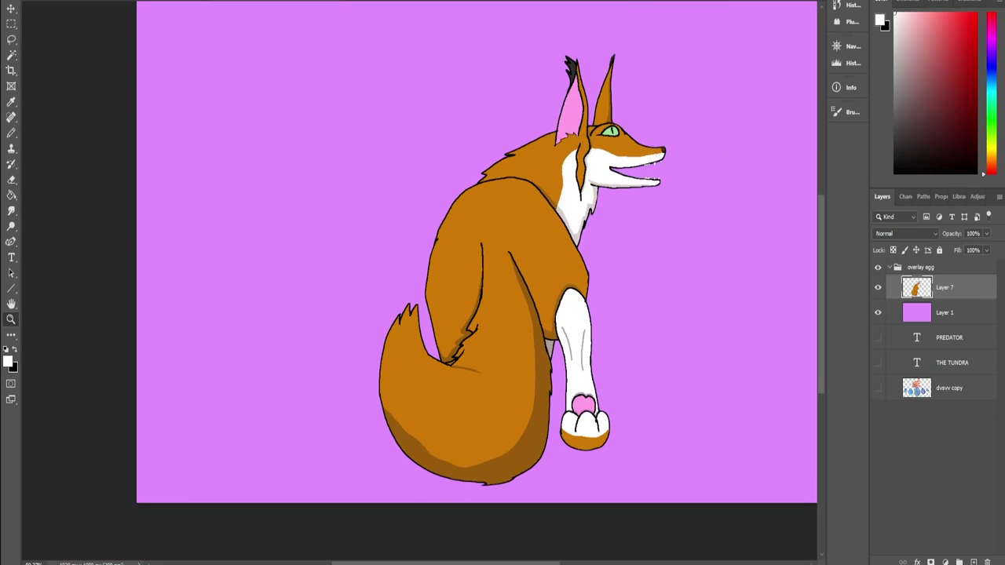
pyautogui.hotkey('ctrl', 'j')
pyautogui.click(146, 1)
pyautogui.moveTo(155, 188)
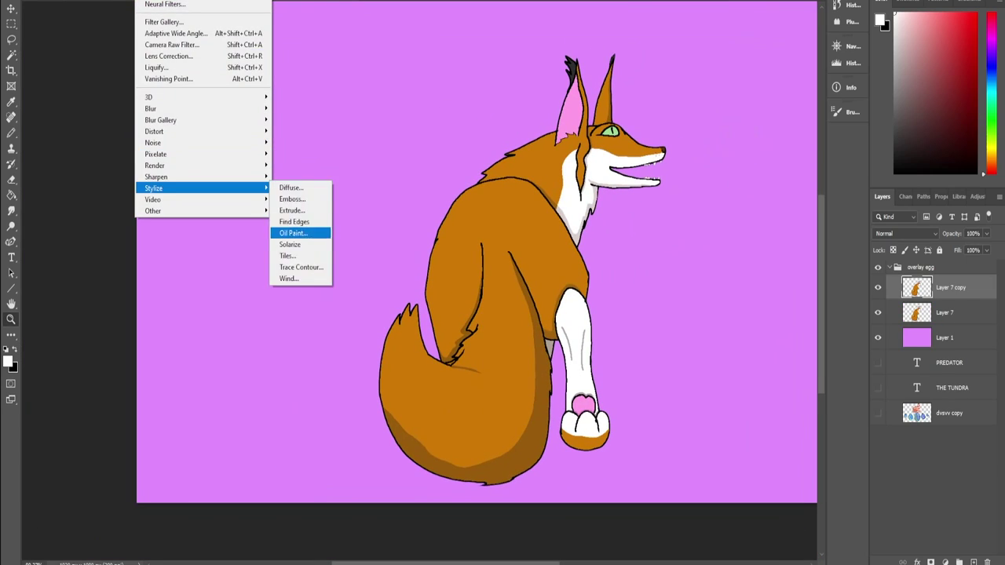
pyautogui.click(293, 233)
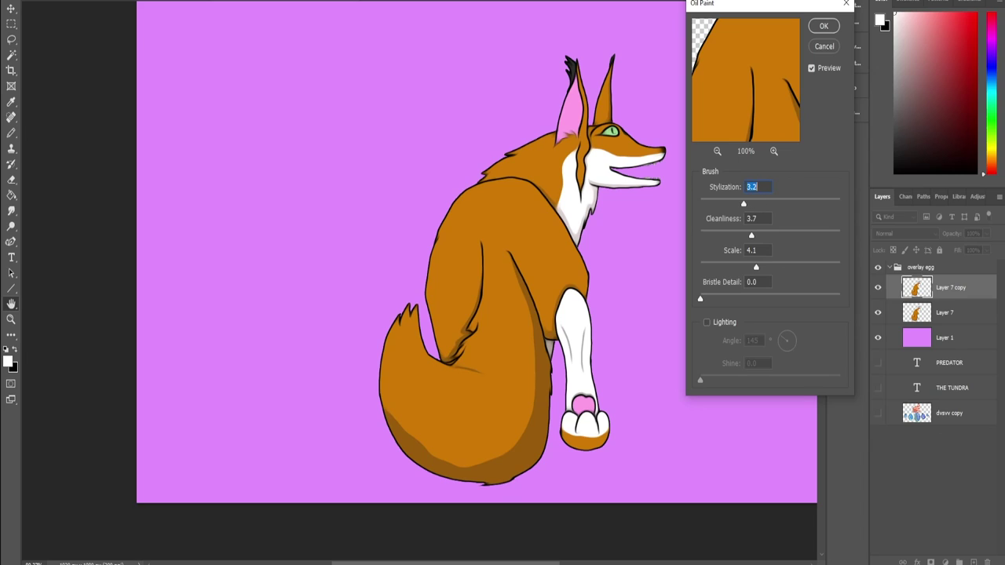
pyautogui.press('Tab')
pyautogui.press('Return')
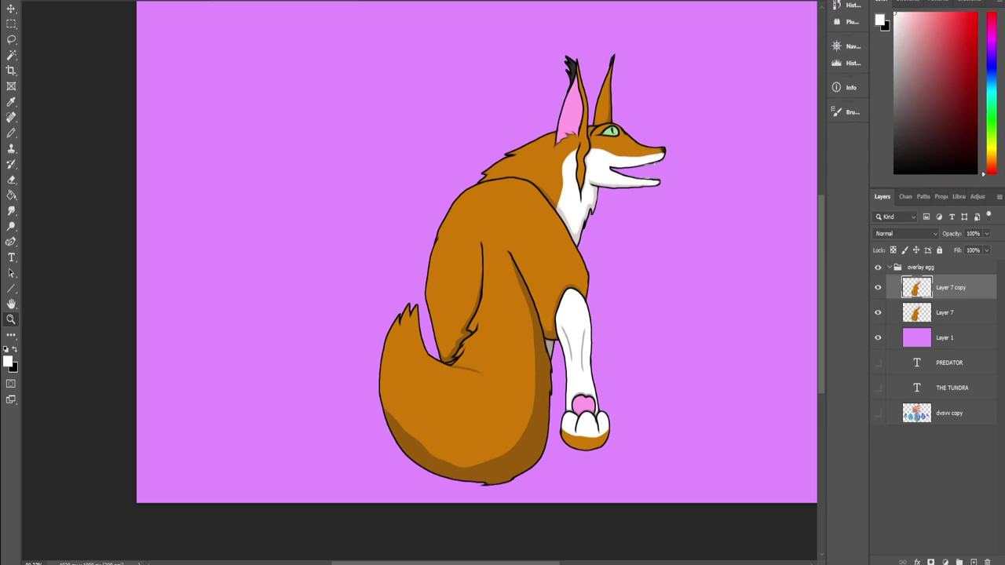
# Step: Delete the original Layer 7 and add a new empty layer above the oil-painted copy
pyautogui.hotkey('alt', '[')
pyautogui.press('Delete')
pyautogui.hotkey('ctrl', 'shift', 'n')
pyautogui.press('Return')
# Step: Sample the brown shading colour from the tail and brighten it to an orange-brown painting colour
pyautogui.press('b')
pyautogui.click(40, 1)
pyautogui.click(61, 231)
pyautogui.press('Return')
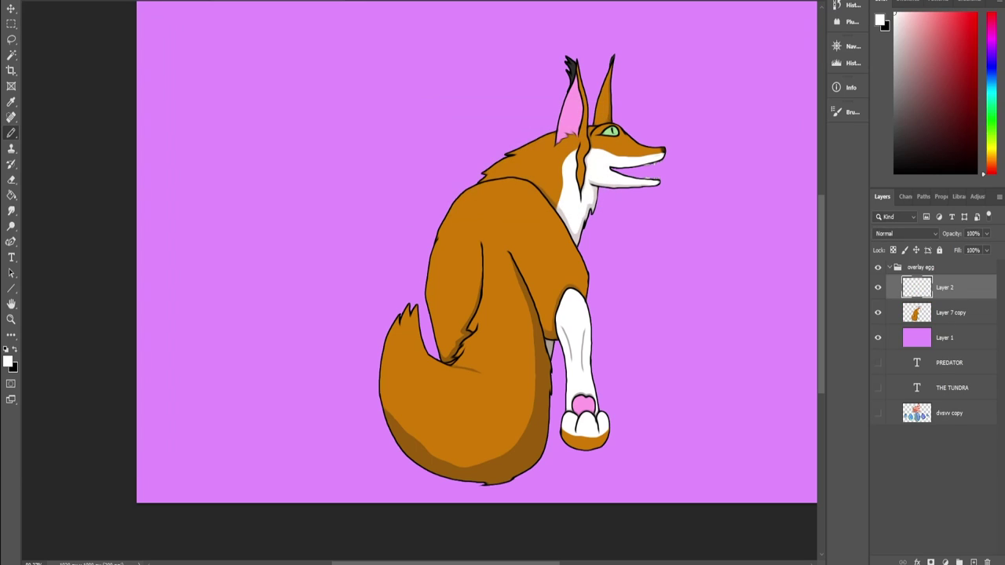
pyautogui.keyDown('alt'); pyautogui.click(528, 449); pyautogui.keyUp('alt')
pyautogui.click(991, 161)
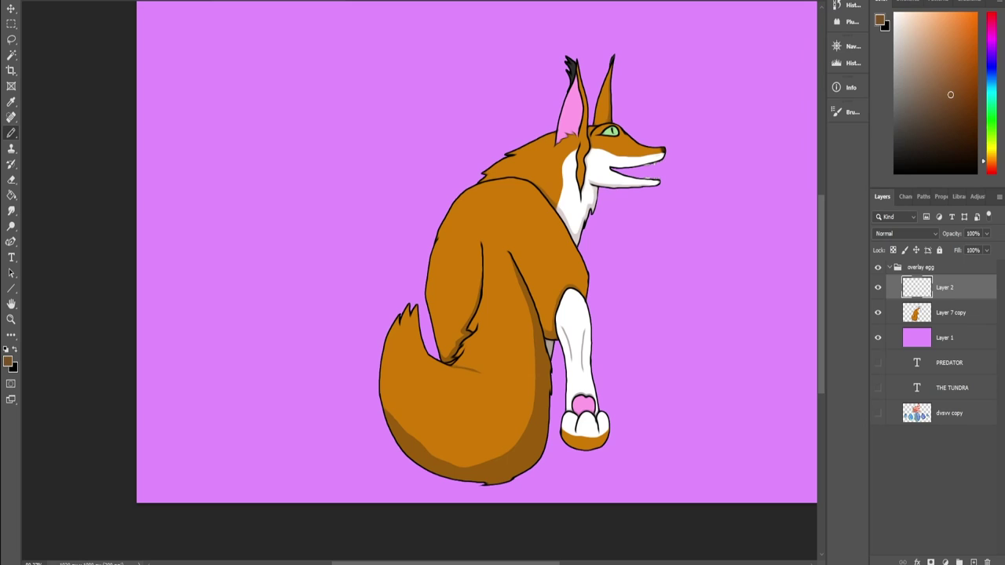
pyautogui.moveTo(959, 52); pyautogui.dragTo(961, 43)
# Step: Switch to the Brush tool and clip Layer 2 to the oil-painted fox layer below it
pyautogui.rightClick(11, 134)
pyautogui.click(48, 133)
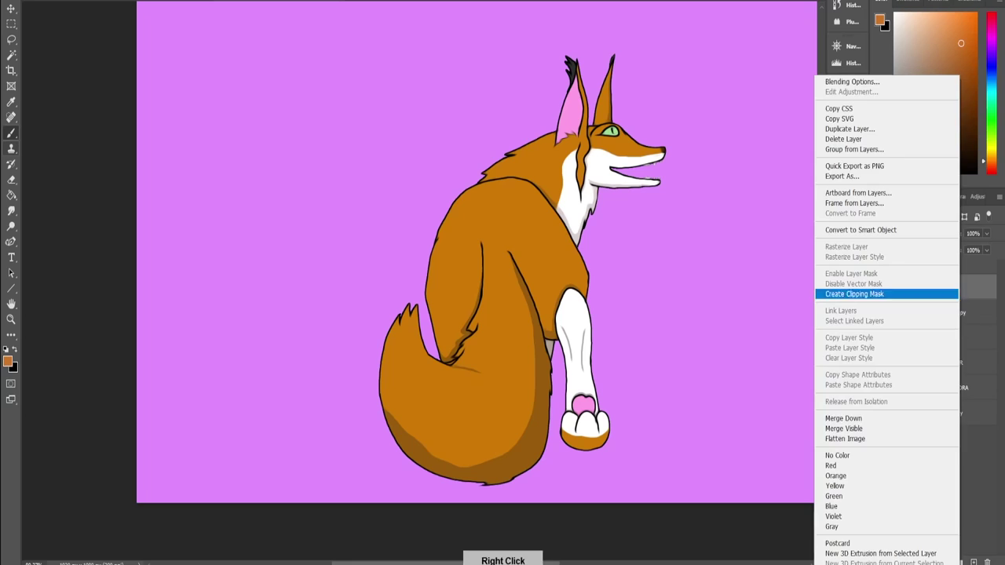
pyautogui.click(833, 516)
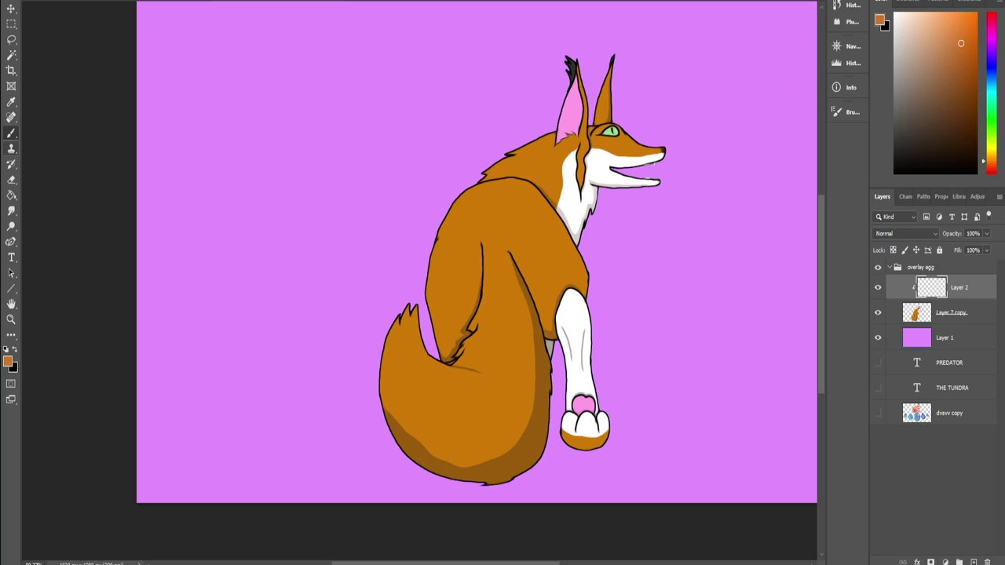
# Step: Sample the dark brown from the shadow beside the foreleg, try a stroke on the back, and undo it
pyautogui.hotkey('ctrl', 'space')
pyautogui.moveTo(474, 229); pyautogui.dragTo(550, 229)
pyautogui.press('space')
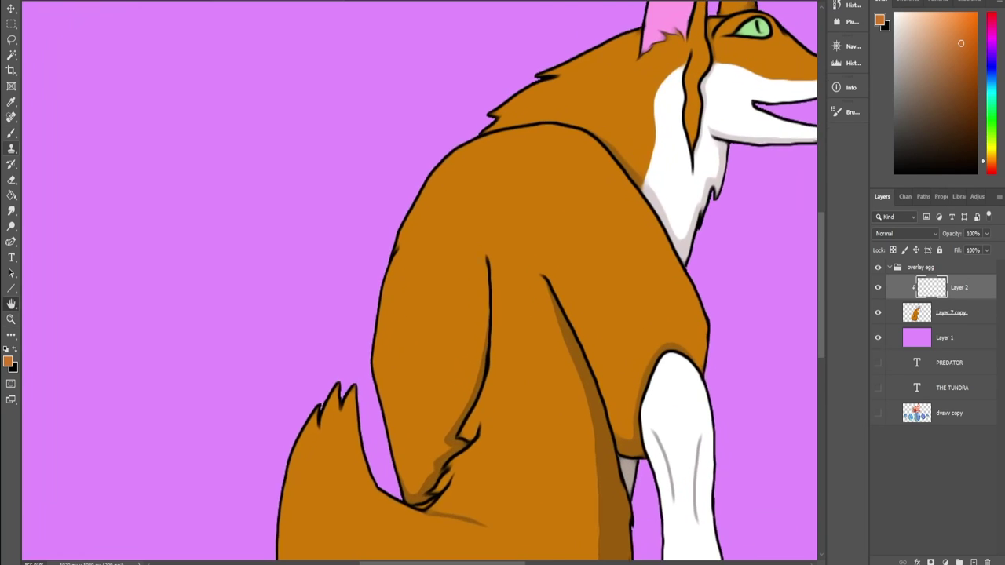
pyautogui.moveTo(581, 197)
pyautogui.mouseDown()
pyautogui.moveTo(411, 222)
pyautogui.moveTo(322, 440)
pyautogui.moveTo(489, 245)
pyautogui.mouseUp()
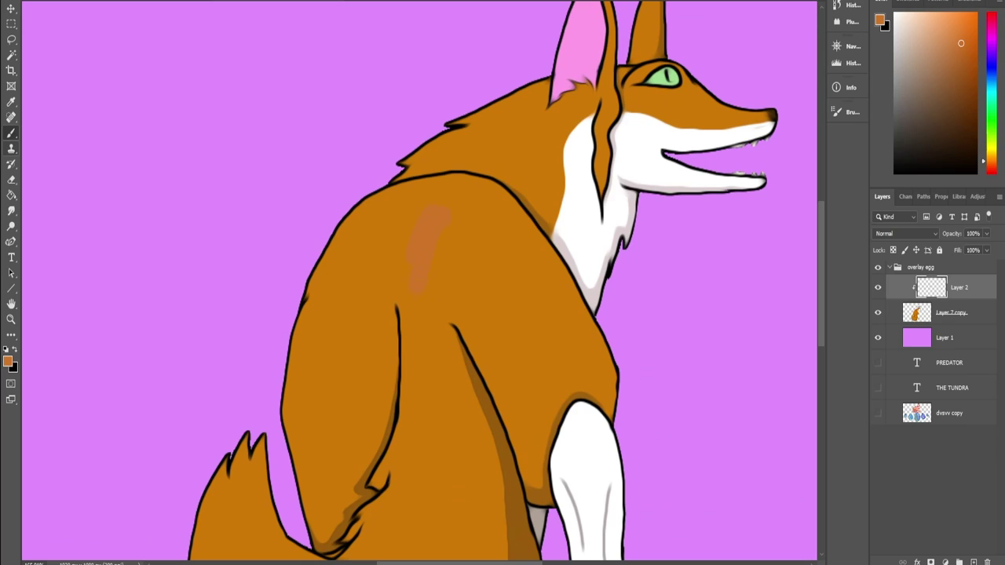
pyautogui.keyDown('alt'); pyautogui.click(509, 479); pyautogui.keyUp('alt')
pyautogui.moveTo(428, 204); pyautogui.dragTo(404, 265)
pyautogui.hotkey('ctrl', 'z')
# Step: Choose the Soft Round Pressure Opacity brush, try a stroke on the fox's back, and undo it
pyautogui.click(37, 1)
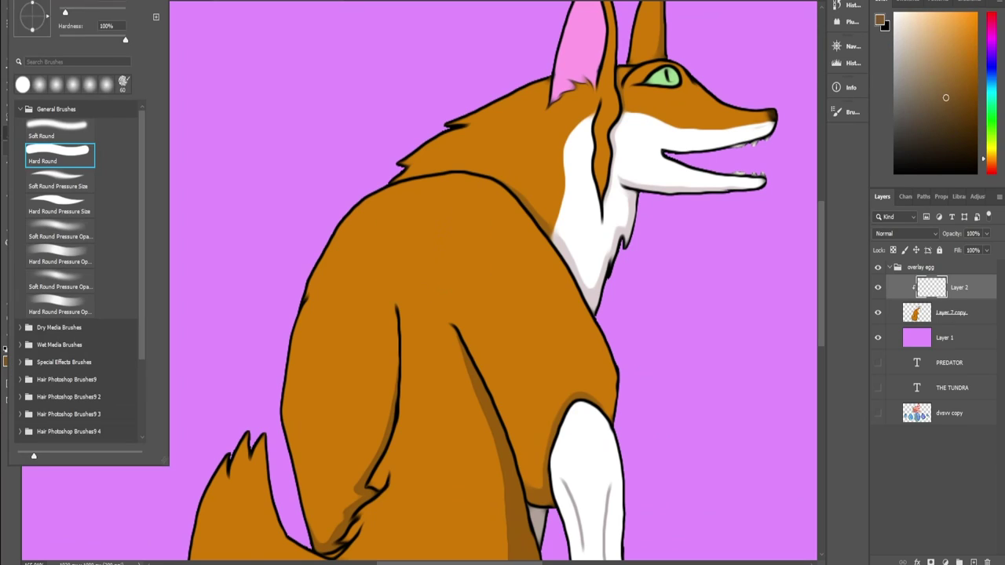
pyautogui.click(60, 231)
pyautogui.moveTo(411, 201); pyautogui.dragTo(382, 263)
pyautogui.hotkey('ctrl', 'z')
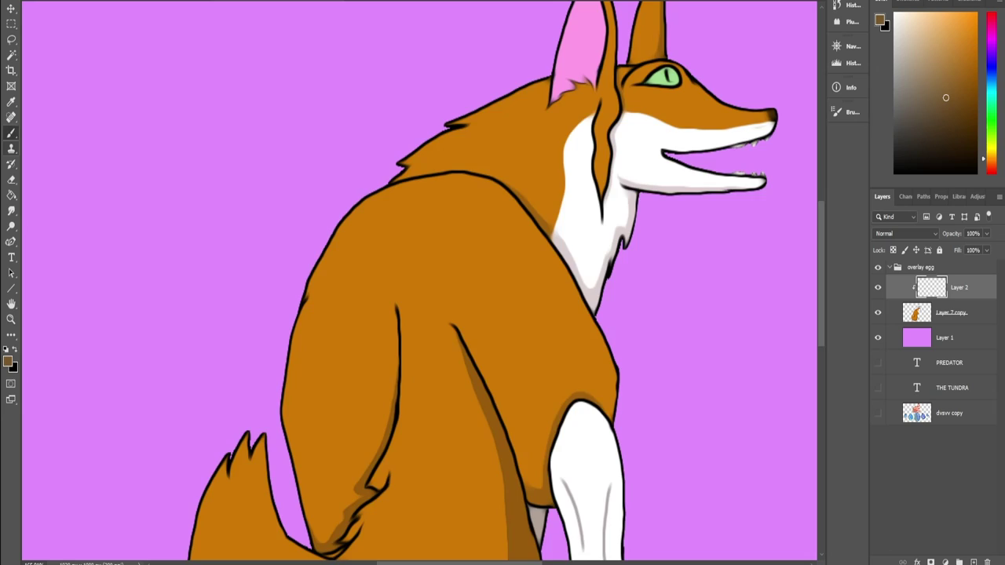
# Step: Paint soft brown fur shading on Layer 2 over the fox's back, neck, shoulders and down between the two inner body lines
pyautogui.moveTo(451, 224); pyautogui.dragTo(391, 224)
pyautogui.moveTo(429, 225)
pyautogui.mouseDown()
pyautogui.moveTo(405, 251)
pyautogui.moveTo(479, 249)
pyautogui.mouseUp()
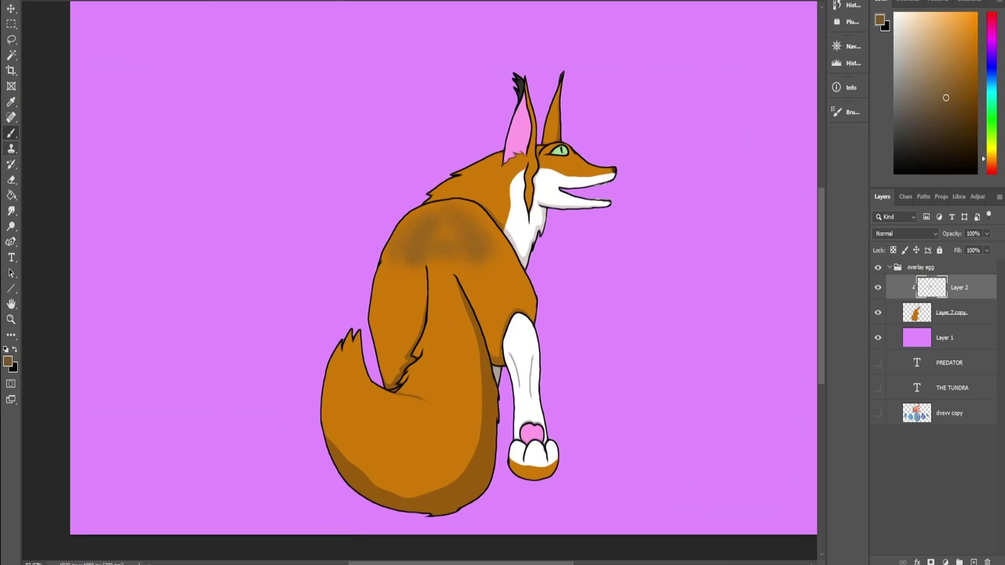
pyautogui.moveTo(479, 200); pyautogui.dragTo(432, 172)
pyautogui.moveTo(409, 212); pyautogui.dragTo(385, 271)
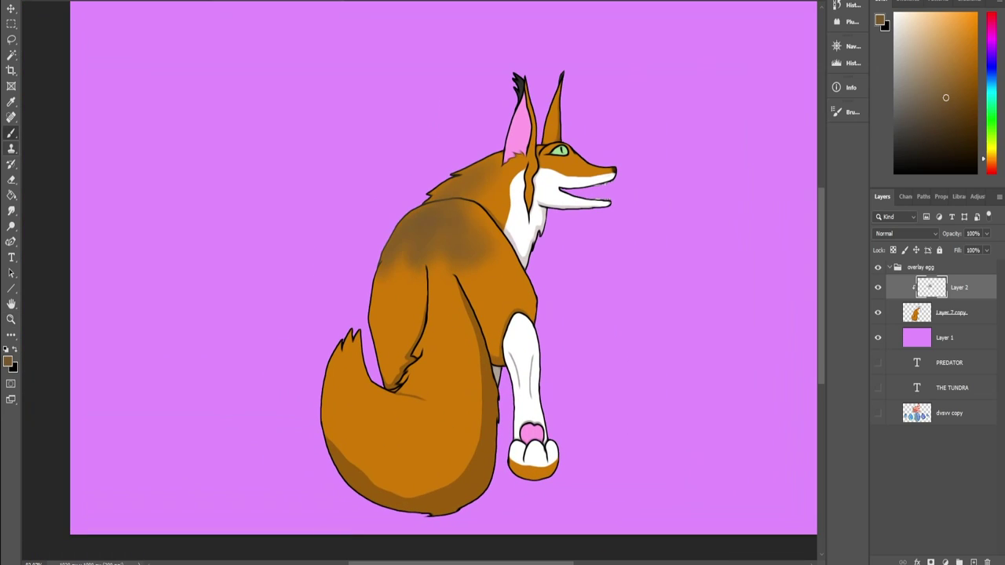
pyautogui.moveTo(471, 203)
pyautogui.mouseDown()
pyautogui.moveTo(502, 279)
pyautogui.moveTo(494, 274)
pyautogui.mouseUp()
pyautogui.moveTo(490, 170)
pyautogui.mouseDown()
pyautogui.moveTo(436, 193)
pyautogui.moveTo(515, 271)
pyautogui.mouseUp()
pyautogui.moveTo(402, 248)
pyautogui.mouseDown()
pyautogui.moveTo(399, 269)
pyautogui.moveTo(384, 279)
pyautogui.mouseUp()
pyautogui.moveTo(439, 255); pyautogui.dragTo(446, 346)
pyautogui.moveTo(397, 267); pyautogui.dragTo(385, 307)
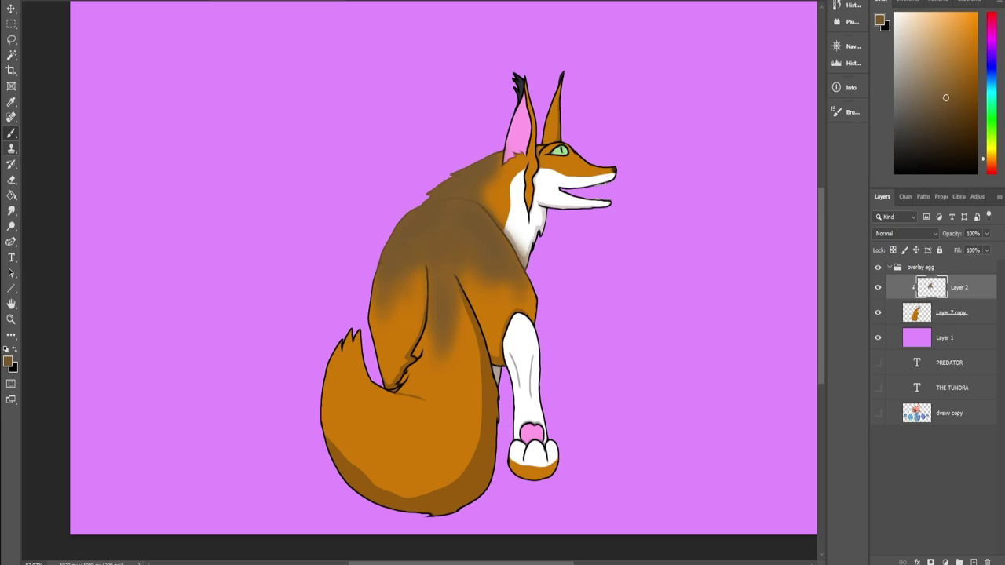
# Step: Switch to the Eraser with a Soft Round Pressure Opacity tip at 0% hardness
pyautogui.press('e')
pyautogui.click(49, 2)
pyautogui.click(60, 282)
pyautogui.press('Return')
pyautogui.click(49, 2)
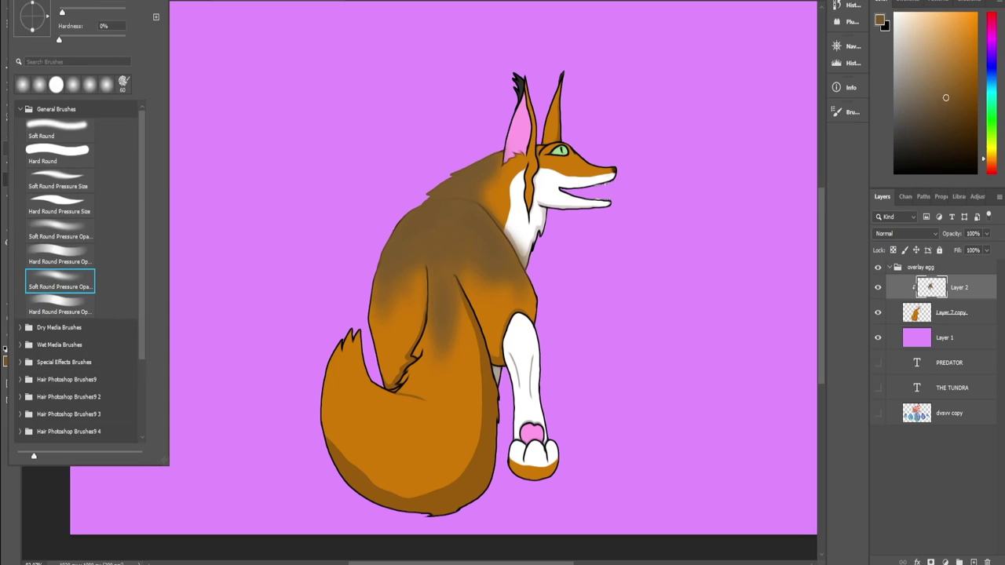
pyautogui.press('Return')
# Step: Erase the brown shading along the back of the neck to uncover its black outline
pyautogui.hotkey('ctrl', 'space')
pyautogui.moveTo(447, 172)
pyautogui.mouseDown()
pyautogui.moveTo(541, 174)
pyautogui.moveTo(399, 261)
pyautogui.mouseUp()
pyautogui.press('space')
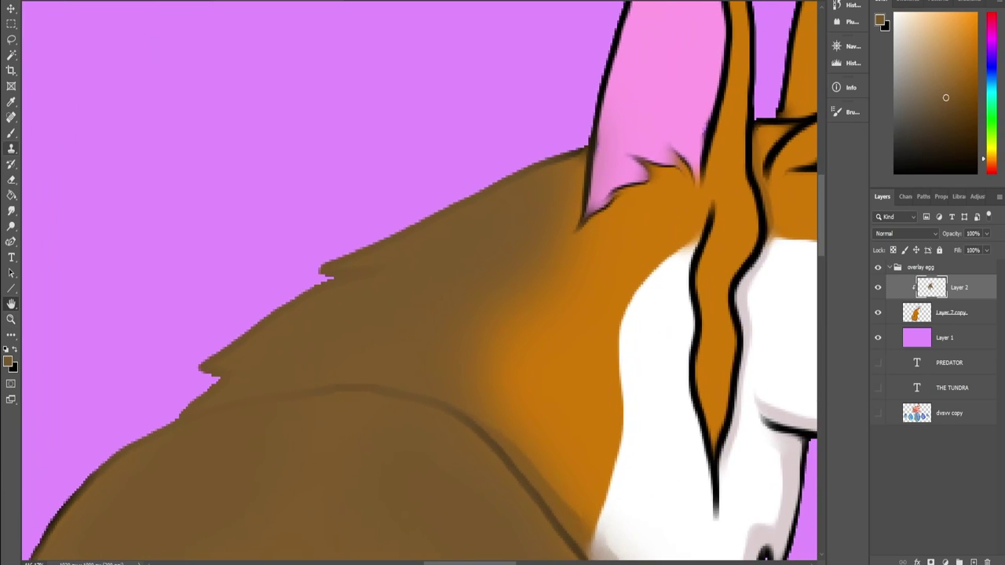
pyautogui.moveTo(553, 160); pyautogui.dragTo(490, 187)
pyautogui.moveTo(577, 149)
pyautogui.mouseDown()
pyautogui.moveTo(322, 271)
pyautogui.moveTo(314, 287)
pyautogui.moveTo(202, 362)
pyautogui.moveTo(179, 416)
pyautogui.mouseUp()
pyautogui.press('space')
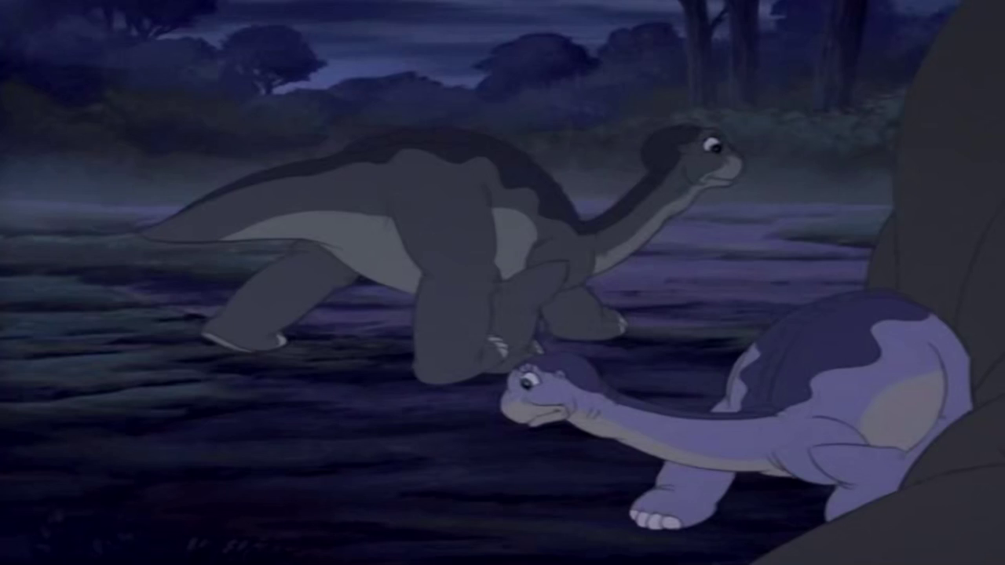
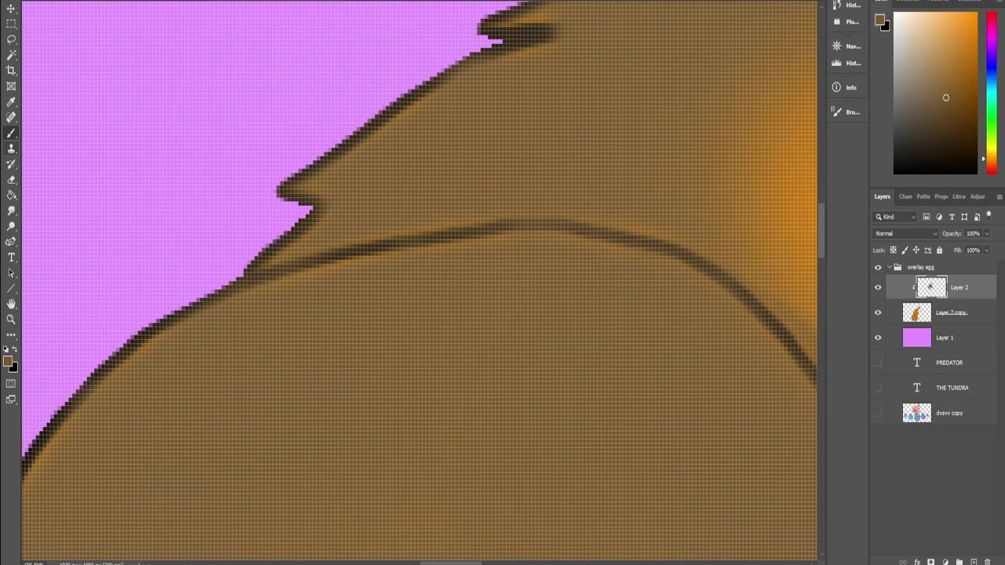
# Step: Brush brown along the neck and shoulder lines to clean up the orange fringe beside the outlines
pyautogui.press('space')
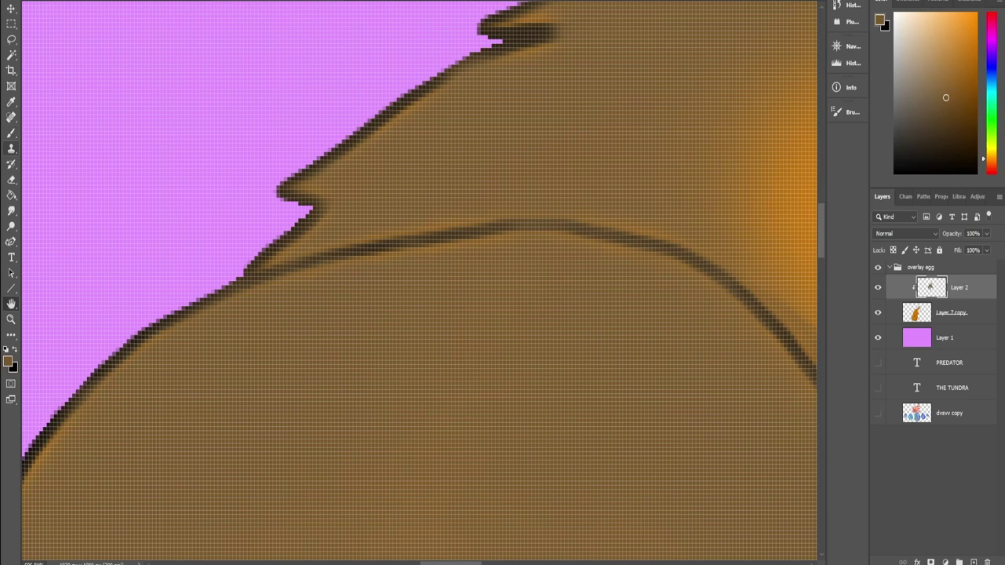
pyautogui.moveTo(291, 338); pyautogui.dragTo(543, 206)
pyautogui.hotkey('ctrl', '-')
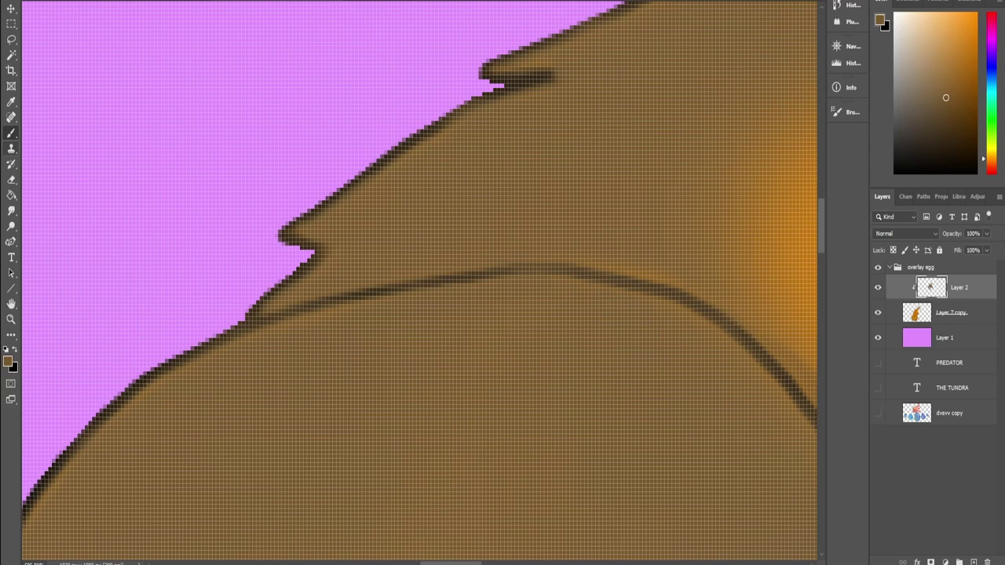
pyautogui.press('space')
pyautogui.moveTo(722, 439)
pyautogui.mouseDown()
pyautogui.moveTo(299, 330)
pyautogui.moveTo(296, 240)
pyautogui.moveTo(314, 250)
pyautogui.mouseUp()
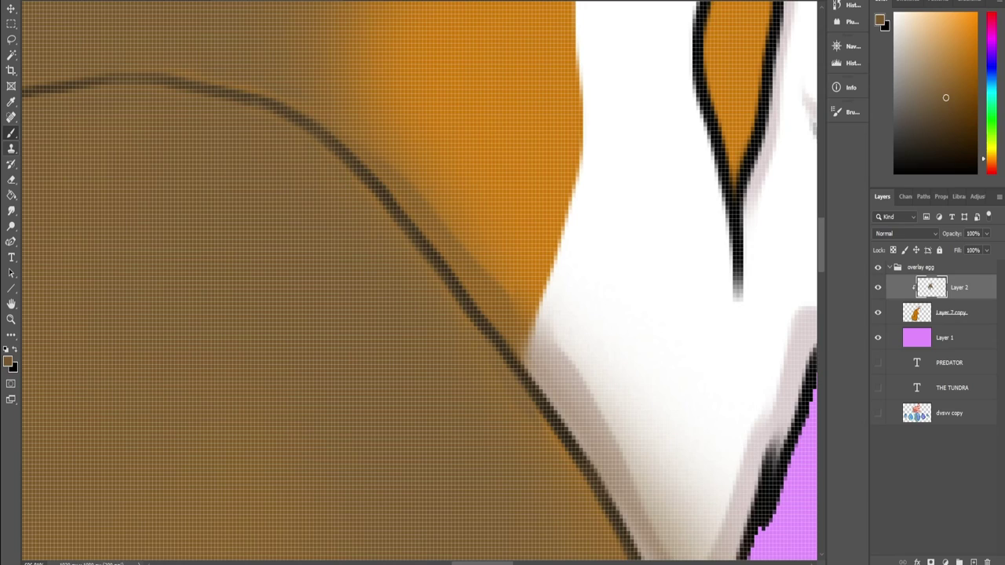
pyautogui.press('space')
pyautogui.moveTo(550, 393); pyautogui.dragTo(411, 224)
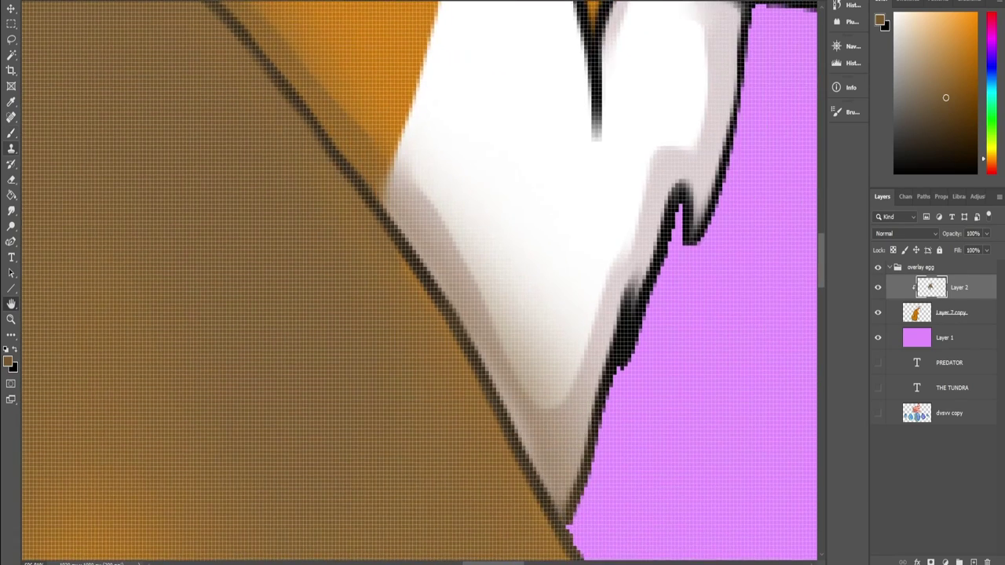
pyautogui.hotkey('ctrl', '0')
pyautogui.press('b')
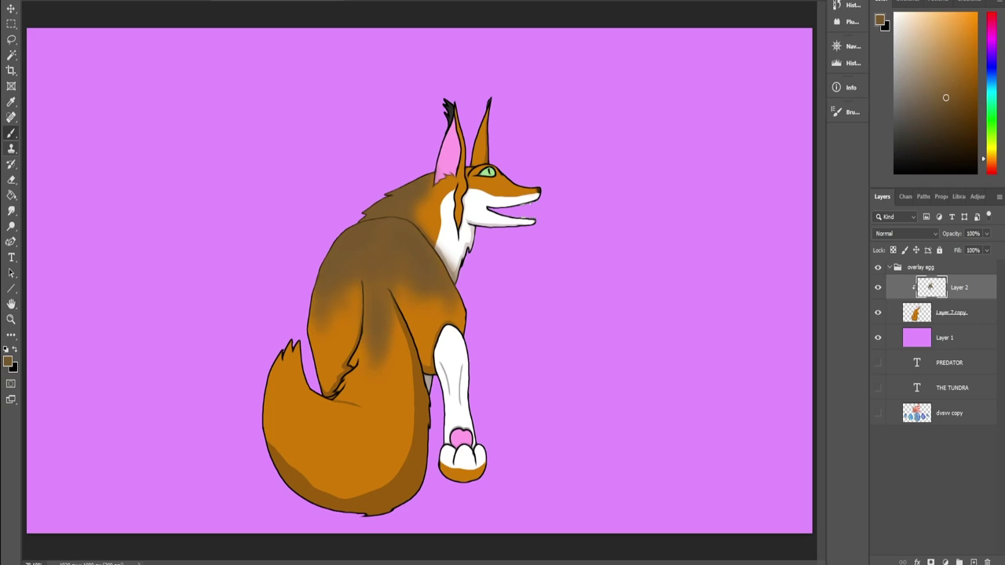
# Step: Reinforce the curved shoulder line below the neck with black brush strokes
pyautogui.hotkey('ctrl', 'space')
pyautogui.moveTo(348, 217); pyautogui.dragTo(476, 217)
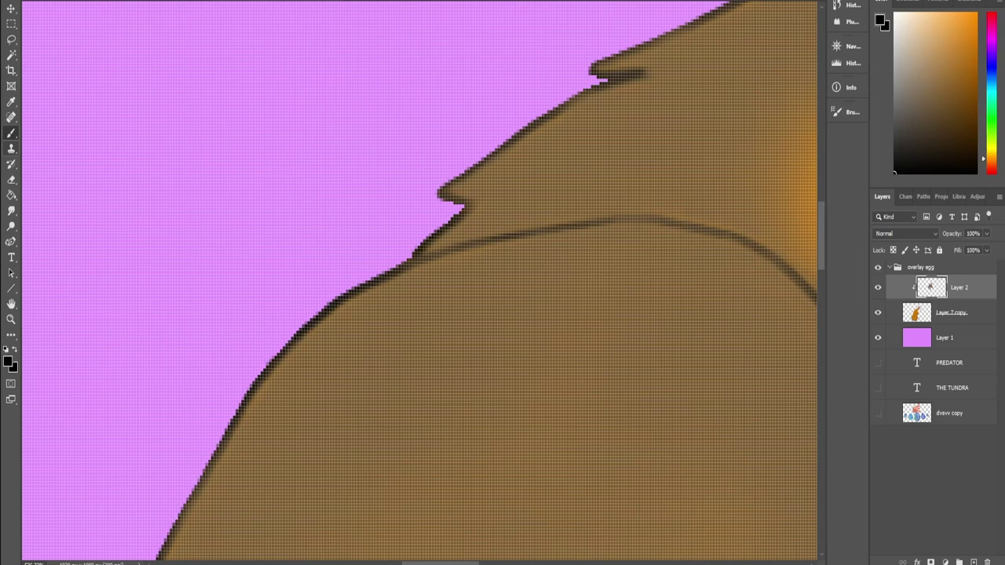
pyautogui.moveTo(430, 255); pyautogui.dragTo(615, 223)
pyautogui.press('space')
pyautogui.moveTo(629, 227)
pyautogui.mouseDown()
pyautogui.moveTo(334, 265)
pyautogui.moveTo(422, 266)
pyautogui.moveTo(516, 329)
pyautogui.moveTo(358, 235)
pyautogui.moveTo(402, 284)
pyautogui.mouseUp()
pyautogui.press('space')
pyautogui.moveTo(454, 361)
pyautogui.mouseDown()
pyautogui.moveTo(551, 508)
pyautogui.moveTo(416, 264)
pyautogui.moveTo(497, 419)
pyautogui.mouseUp()
pyautogui.press('space')
# Step: Darken the top of the inner foreleg line and the outer back contour with black strokes
pyautogui.press('space')
pyautogui.moveTo(275, 393); pyautogui.dragTo(700, 147)
pyautogui.moveTo(463, 162); pyautogui.dragTo(507, 234)
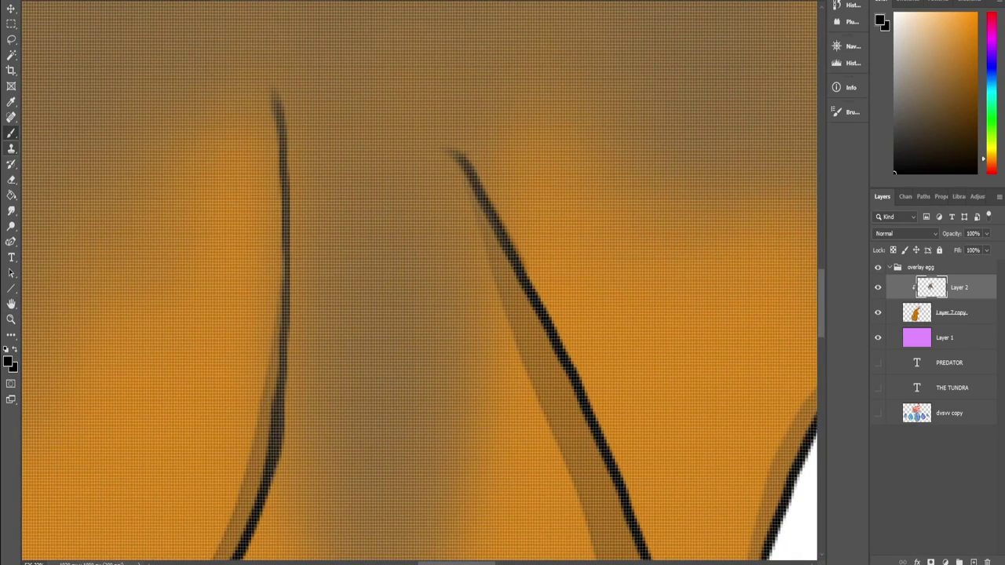
pyautogui.press('space')
pyautogui.moveTo(118, 227)
pyautogui.mouseDown()
pyautogui.moveTo(780, 313)
pyautogui.moveTo(434, 474)
pyautogui.mouseUp()
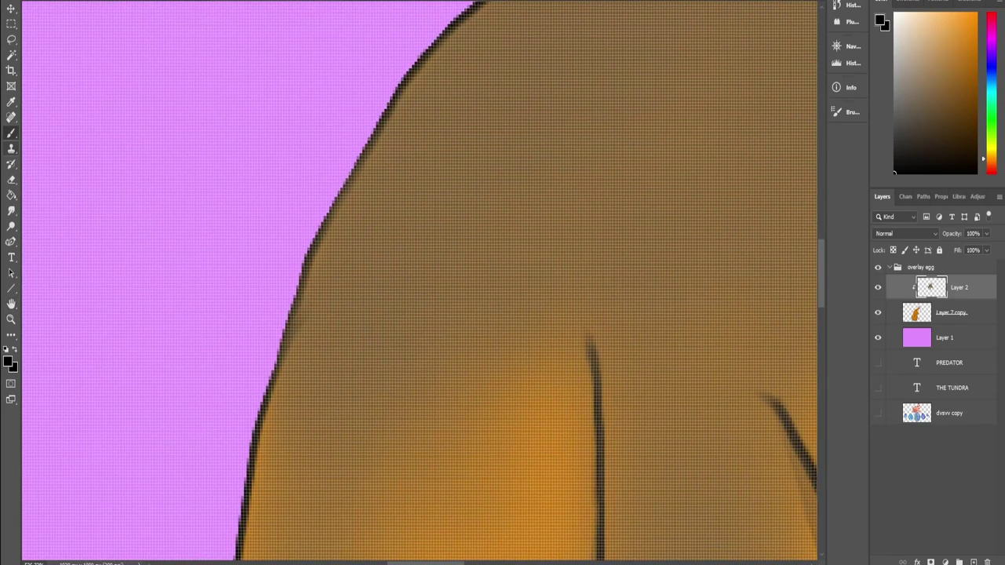
pyautogui.moveTo(383, 129); pyautogui.dragTo(313, 254)
pyautogui.hotkey('ctrl', '0')
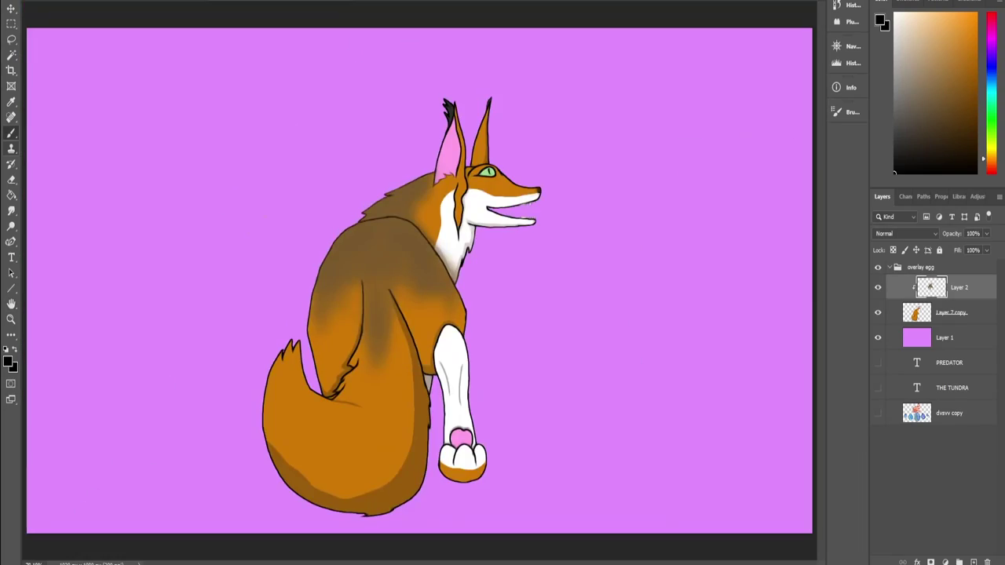
# Step: Add faint soft shading beneath the eye and on the muzzle, using brown sampled from the neck
pyautogui.press('z')
pyautogui.moveTo(495, 178); pyautogui.dragTo(541, 179)
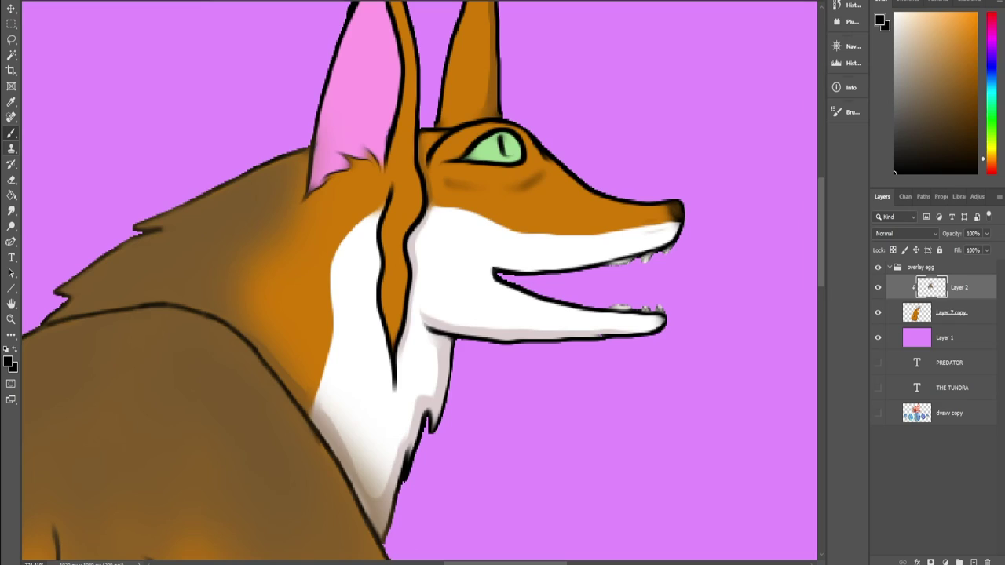
pyautogui.press('x')
pyautogui.keyDown('alt'); pyautogui.click(182, 258); pyautogui.keyUp('alt')
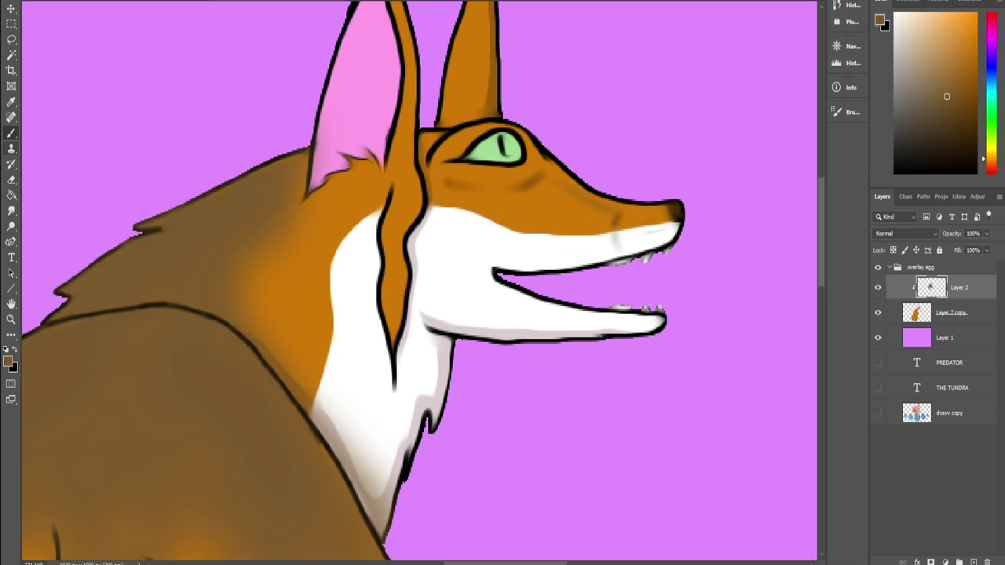
pyautogui.hotkey('ctrl', '0')
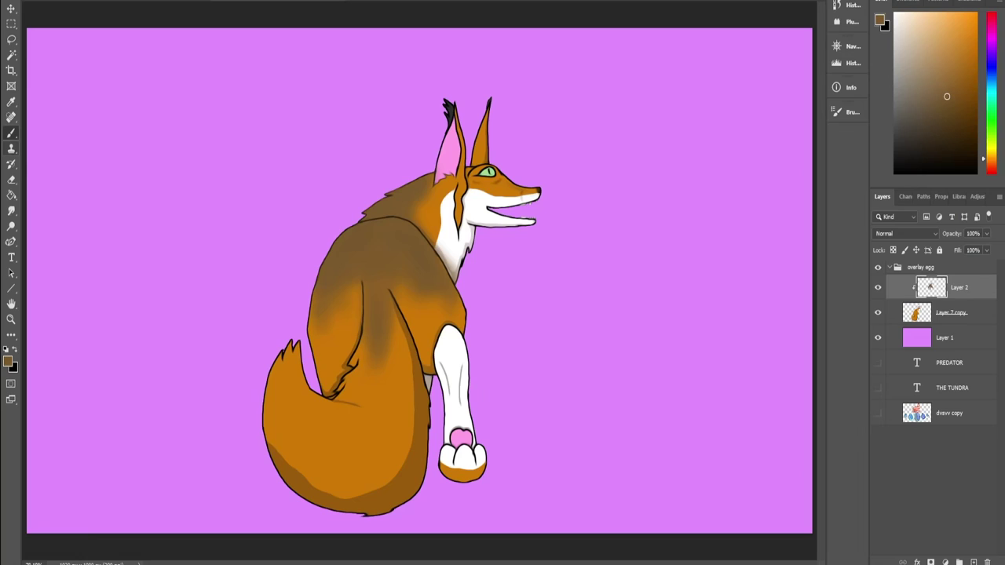
# Step: Merge the shading layer with the fox layer, select the background Layer 1, and sample its purple
pyautogui.click(944, 313)
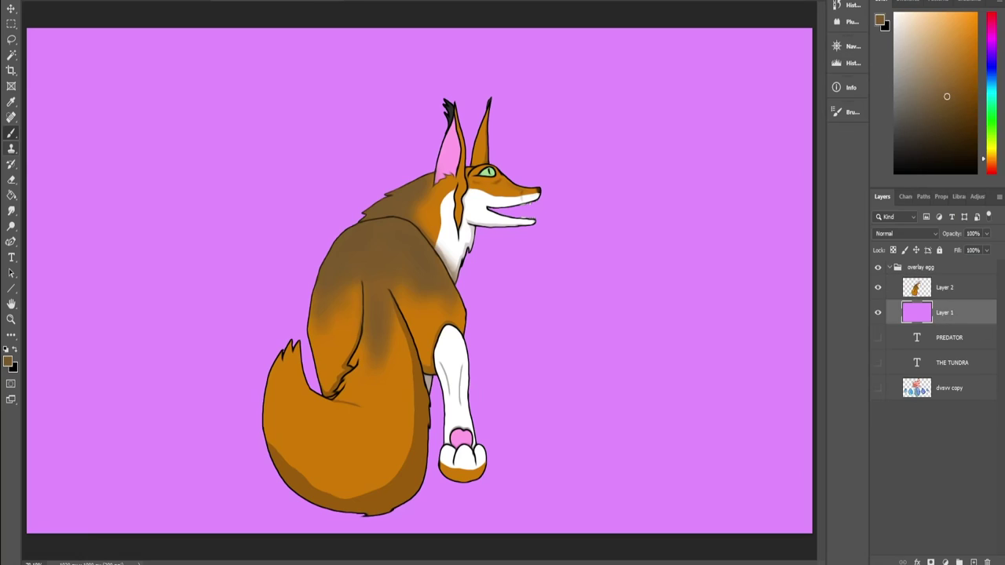
pyautogui.press('z')
pyautogui.moveTo(471, 282); pyautogui.dragTo(420, 283)
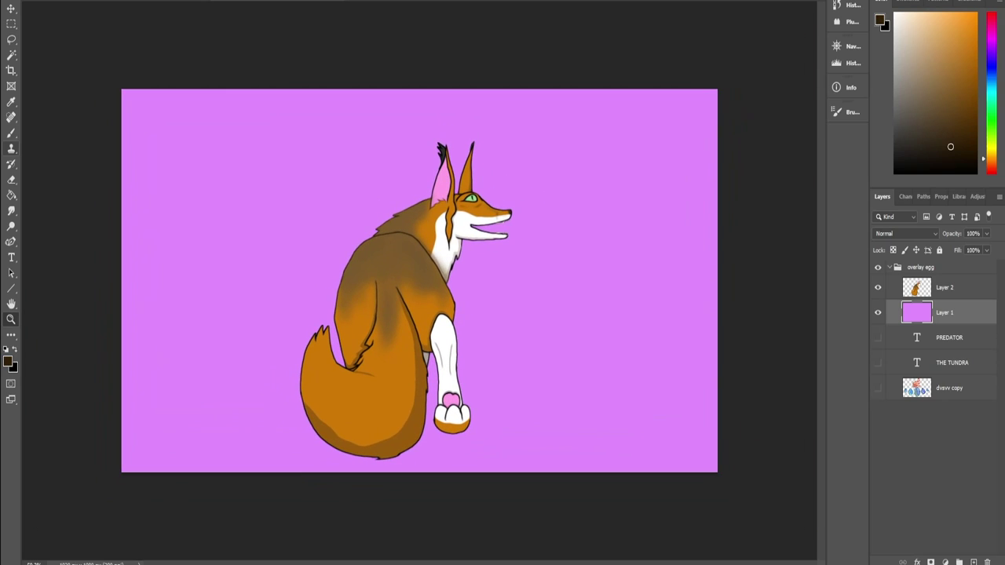
pyautogui.press('b')
pyautogui.keyDown('alt'); pyautogui.click(549, 299); pyautogui.keyUp('alt')
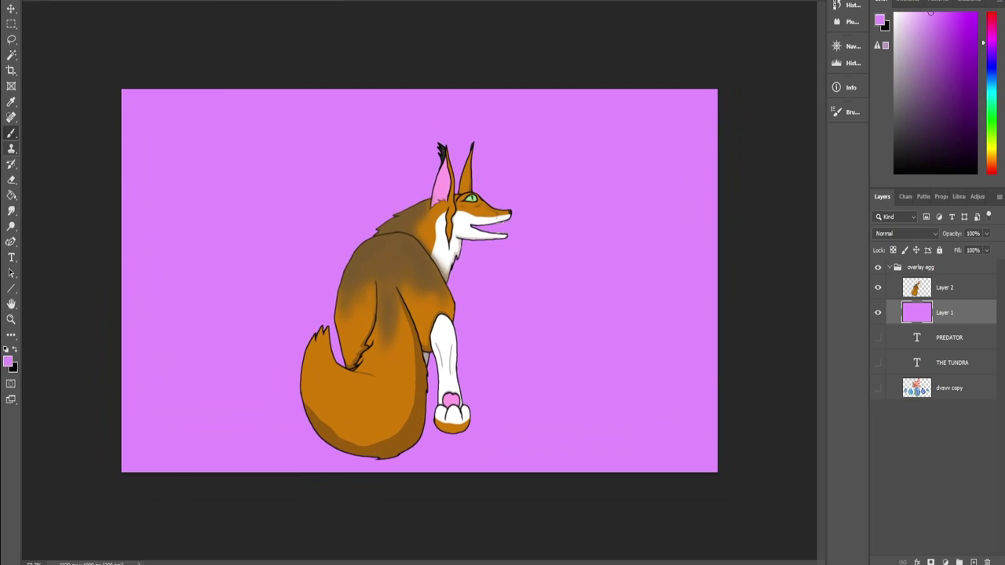
# Step: Sketch a tree with a forked trunk and jagged base in front of the fox, using the Pencil in a darker blue-violet
pyautogui.rightClick(11, 133)
pyautogui.click(55, 144)
pyautogui.click(937, 58)
pyautogui.click(992, 36)
pyautogui.click(968, 51)
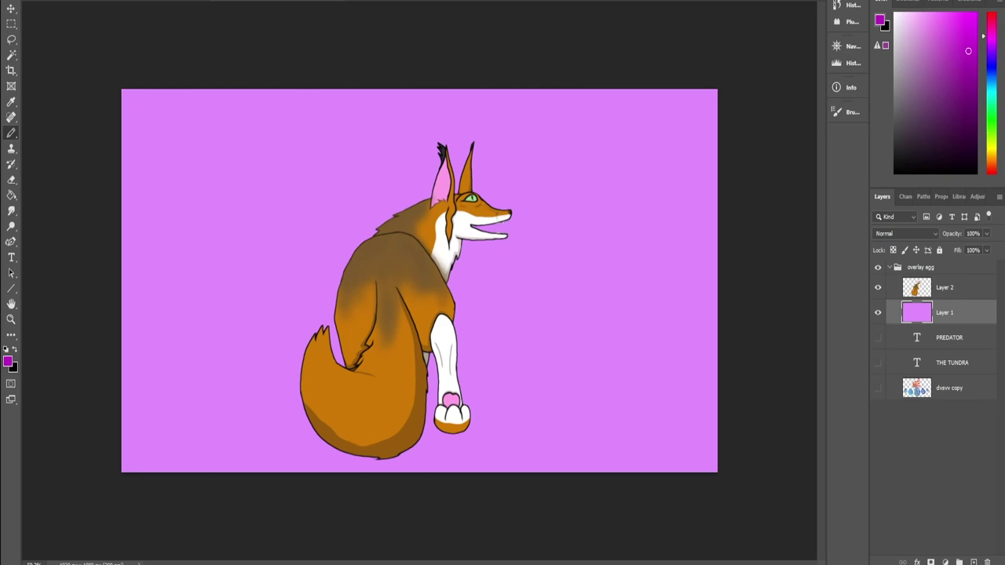
pyautogui.moveTo(991, 36); pyautogui.dragTo(991, 48)
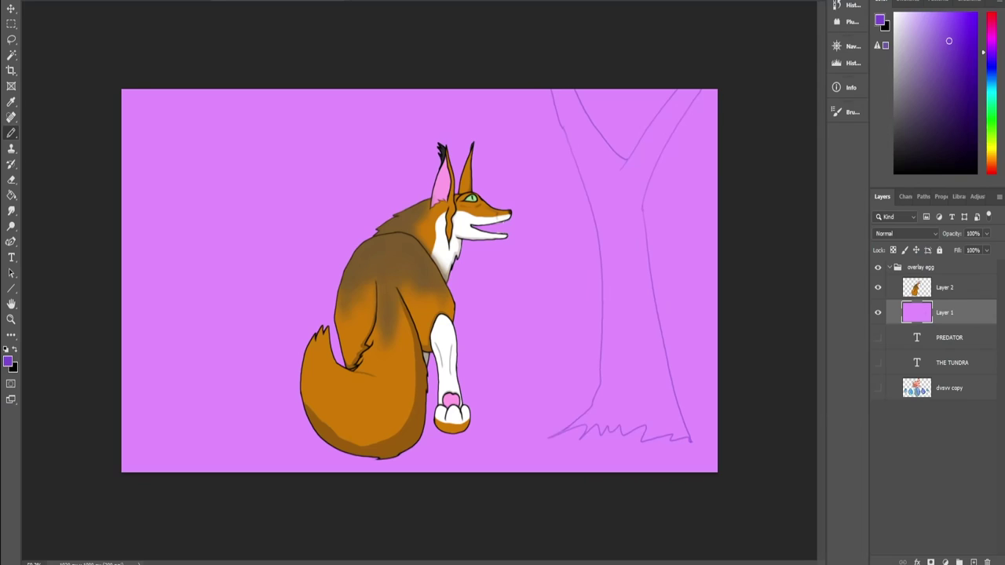
# Step: Undo the stray edit at the trunk's base and examine the sketched tree outline up close
pyautogui.click(635, 424)
pyautogui.hotkey('ctrl', 'z')
pyautogui.press('b')
pyautogui.press('z')
pyautogui.moveTo(647, 136); pyautogui.dragTo(589, 269)
pyautogui.press('h')
pyautogui.moveTo(439, 550); pyautogui.dragTo(529, 16)
pyautogui.moveTo(471, 487); pyautogui.dragTo(584, 256)
pyautogui.hotkey('ctrl', '0')
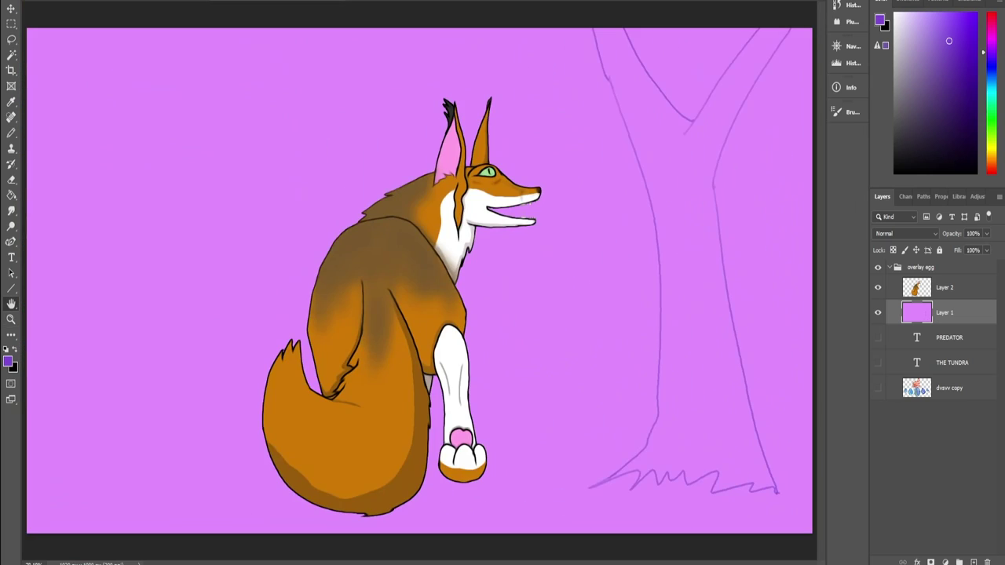
# Step: Fill the sketched tree on Layer 1 with the solid blue-violet colour
pyautogui.press('g')
pyautogui.click(691, 293)
pyautogui.hotkey('ctrl', 'z')
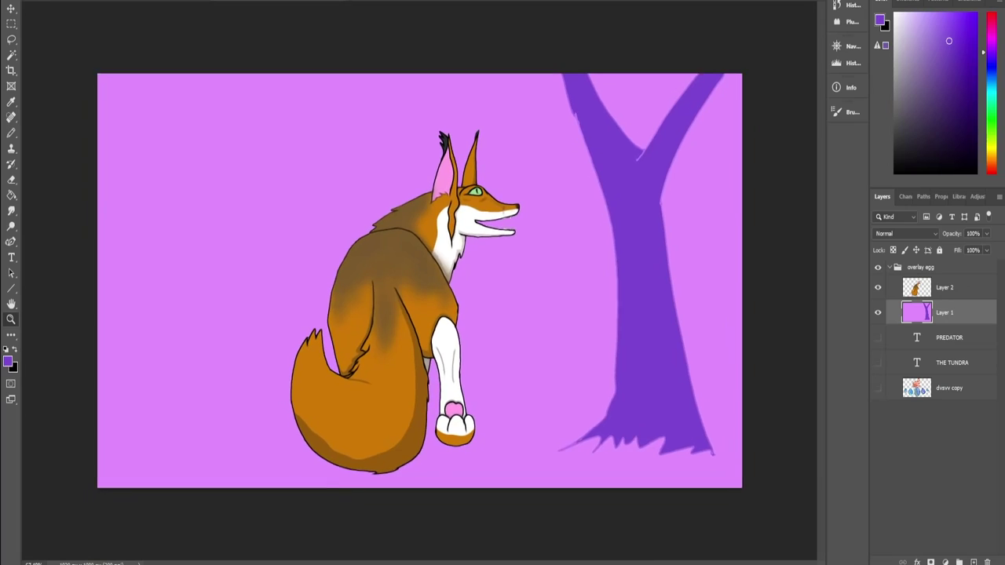
pyautogui.hotkey('ctrl', '0')
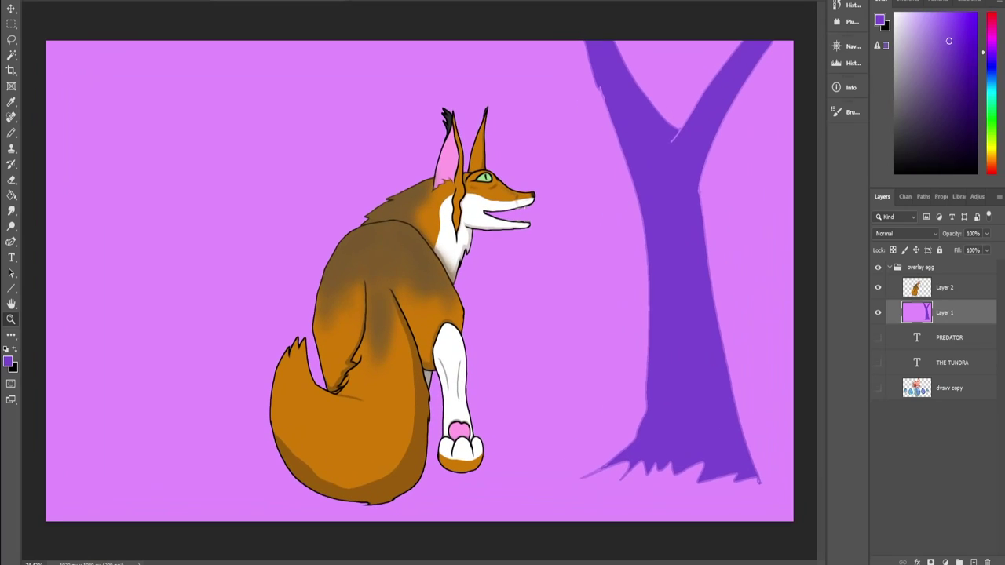
# Step: Sketch a winding second tree with a long overhanging branch and forked twigs on a new layer behind the fox, using a dark violet Pencil
pyautogui.press('b')
pyautogui.moveTo(82, 43); pyautogui.dragTo(94, 381)
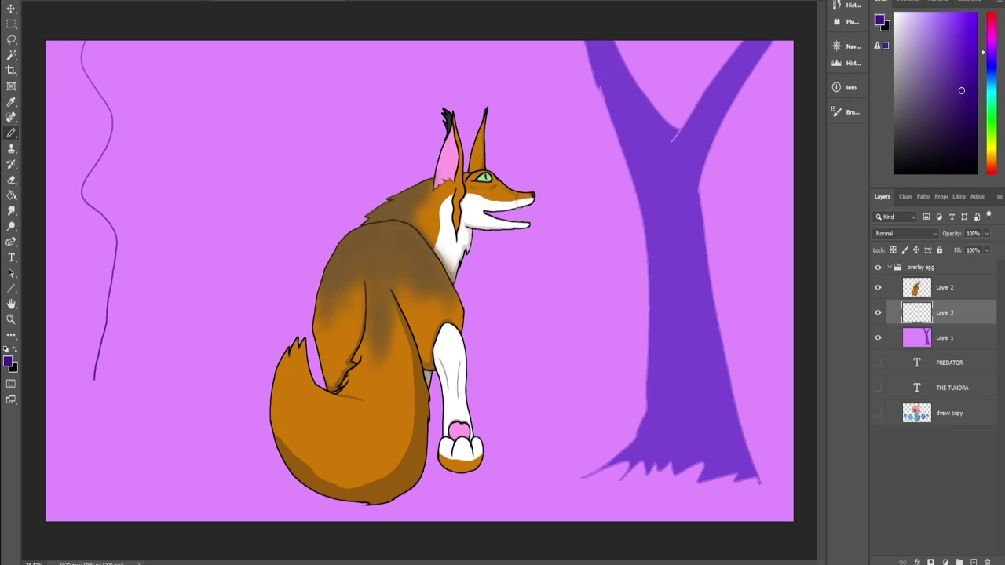
pyautogui.moveTo(138, 449)
pyautogui.mouseDown()
pyautogui.moveTo(161, 270)
pyautogui.moveTo(179, 229)
pyautogui.mouseUp()
pyautogui.moveTo(161, 233); pyautogui.dragTo(139, 262)
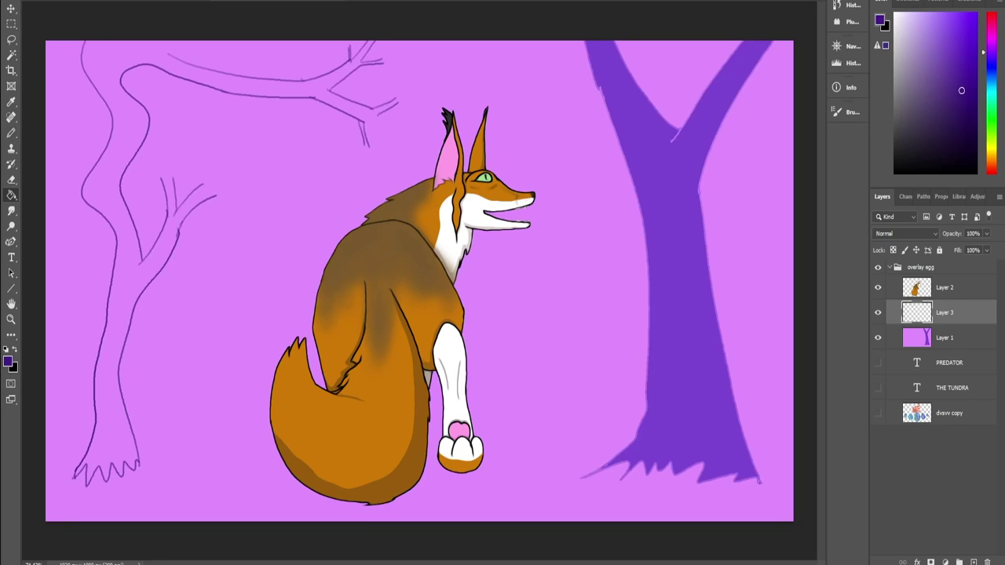
pyautogui.click(167, 177)
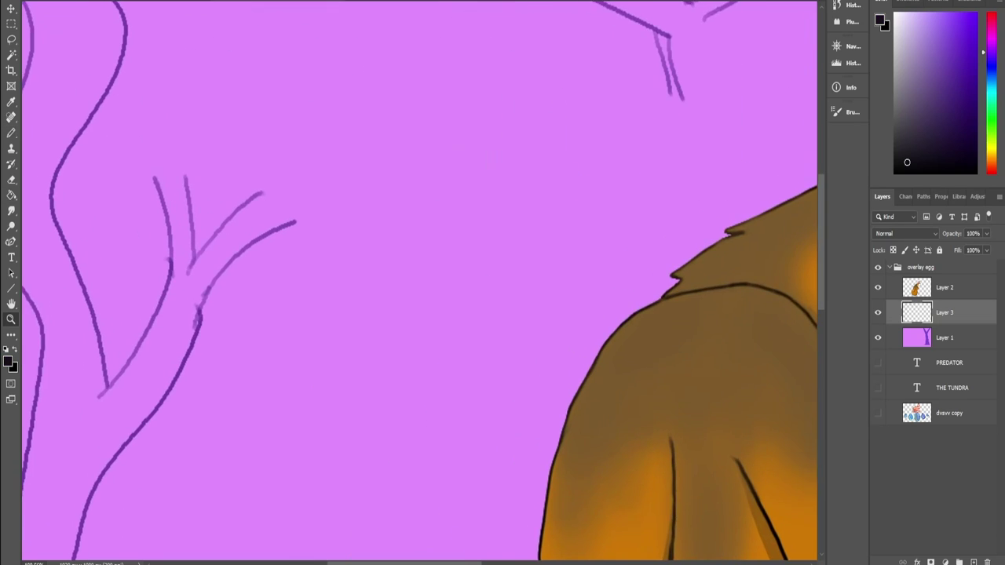
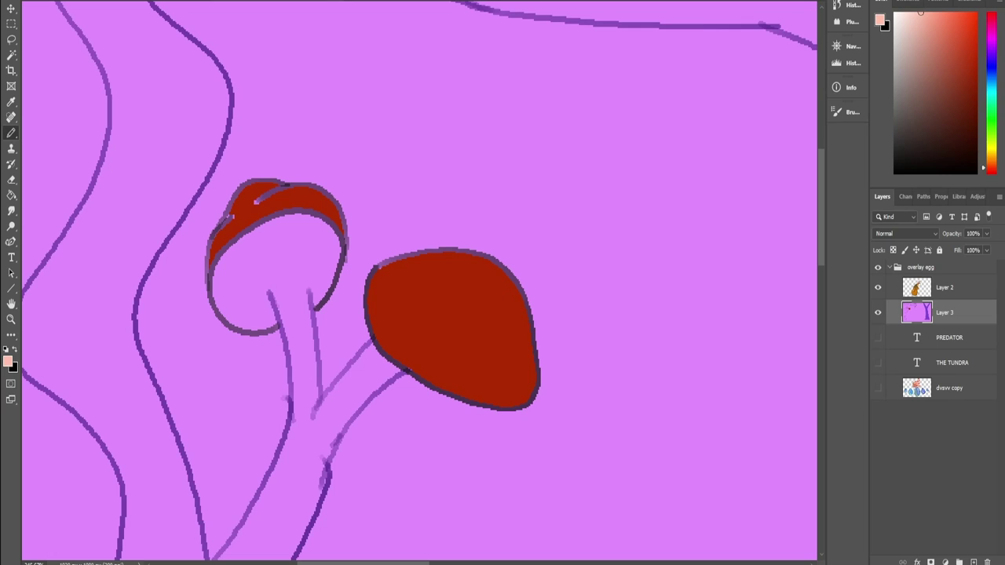
# Step: Colour the undersides of the large open mushroom and the small hanging mushroom pale pink
pyautogui.press('g')
pyautogui.press('space')
pyautogui.moveTo(754, 173)
pyautogui.mouseDown()
pyautogui.moveTo(669, 405)
pyautogui.moveTo(327, 392)
pyautogui.moveTo(281, 358)
pyautogui.mouseUp()
pyautogui.press('b')
pyautogui.moveTo(464, 369); pyautogui.dragTo(480, 386)
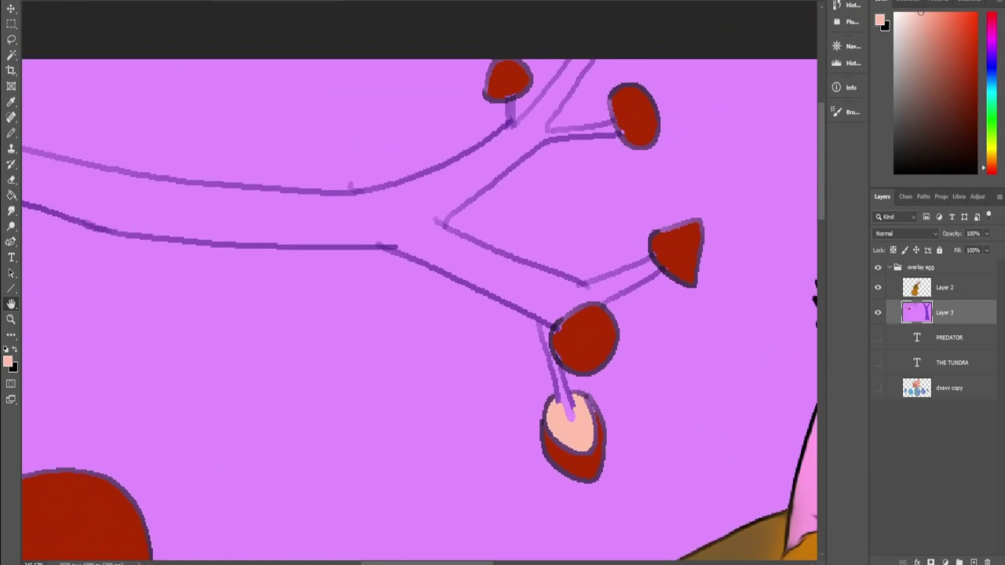
# Step: Draw dark red crease marks on the cap of the large mushroom with the pink underside, using the Pencil
pyautogui.moveTo(479, 298); pyautogui.dragTo(369, 321)
pyautogui.press('b')
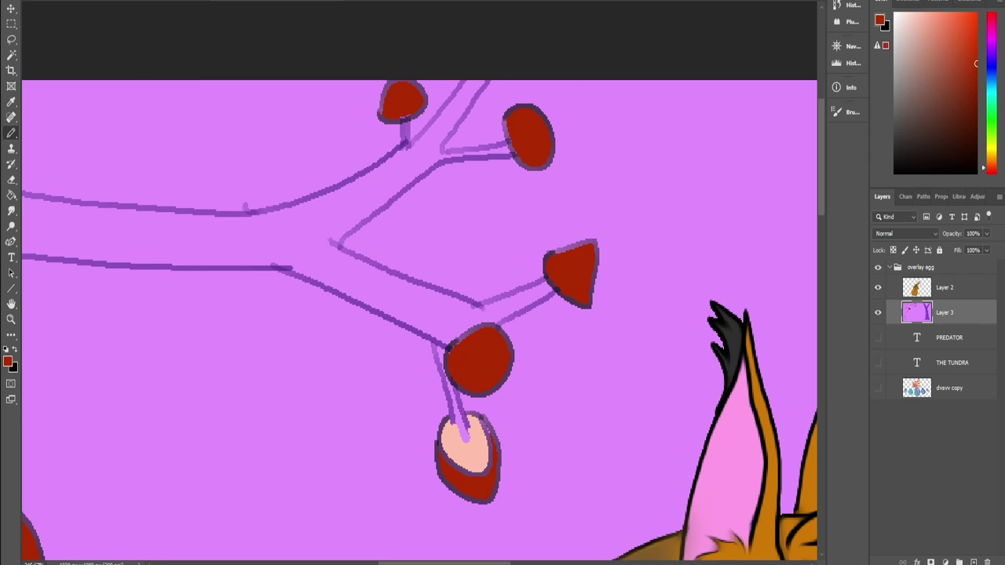
pyautogui.moveTo(196, 408)
pyautogui.mouseDown()
pyautogui.moveTo(384, 289)
pyautogui.moveTo(768, 172)
pyautogui.mouseUp()
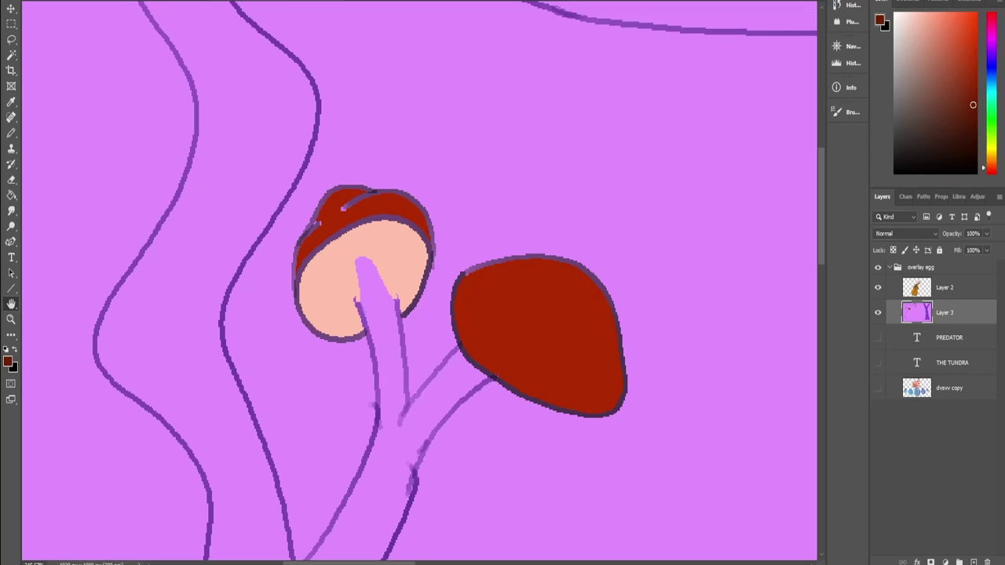
pyautogui.press('b')
pyautogui.hotkey('ctrl', 'z')
pyautogui.moveTo(380, 191); pyautogui.dragTo(463, 191)
pyautogui.moveTo(261, 248); pyautogui.dragTo(314, 223)
# Step: Adjust the Pencil size and rework the dark red crease at the cap's outer edge, undoing the overly broad stroke
pyautogui.press(']')
pyautogui.press(']')
pyautogui.press(']')
pyautogui.press(']')
pyautogui.press(']')
pyautogui.moveTo(264, 253)
pyautogui.mouseDown()
pyautogui.moveTo(376, 198)
pyautogui.moveTo(284, 231)
pyautogui.moveTo(288, 219)
pyautogui.mouseUp()
pyautogui.hotkey('ctrl', 'z')
pyautogui.press('[')
pyautogui.press('[')
pyautogui.moveTo(140, 335)
pyautogui.mouseDown()
pyautogui.moveTo(177, 299)
pyautogui.moveTo(103, 385)
pyautogui.mouseUp()
# Step: Fill the winding tree's trunk and branches on Layer 3 with dark violet
pyautogui.hotkey('ctrl', '0')
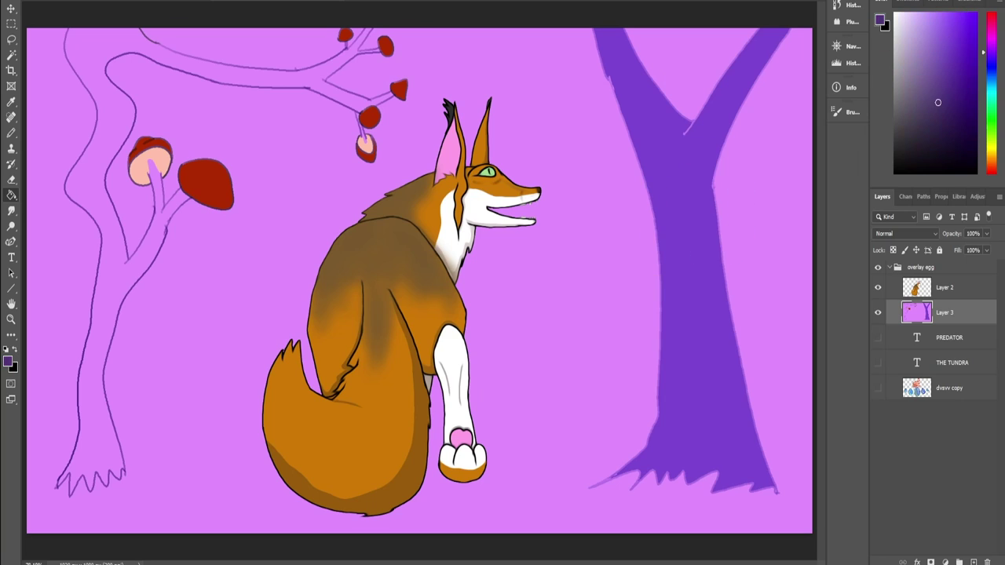
pyautogui.press('z')
pyautogui.moveTo(165, 245); pyautogui.dragTo(240, 245)
pyautogui.press('b')
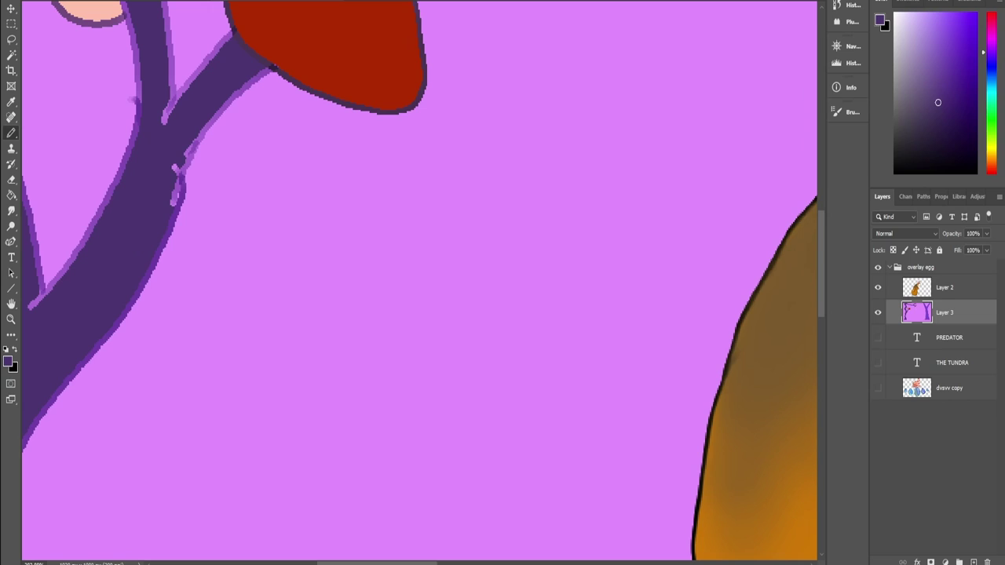
# Step: Touch up the gap in the lower branch with dark violet and clean the pink underside around the mushroom's stalk
pyautogui.moveTo(179, 188); pyautogui.dragTo(175, 206)
pyautogui.press('space')
pyautogui.moveTo(182, 201)
pyautogui.mouseDown()
pyautogui.moveTo(183, 348)
pyautogui.moveTo(325, 531)
pyautogui.mouseUp()
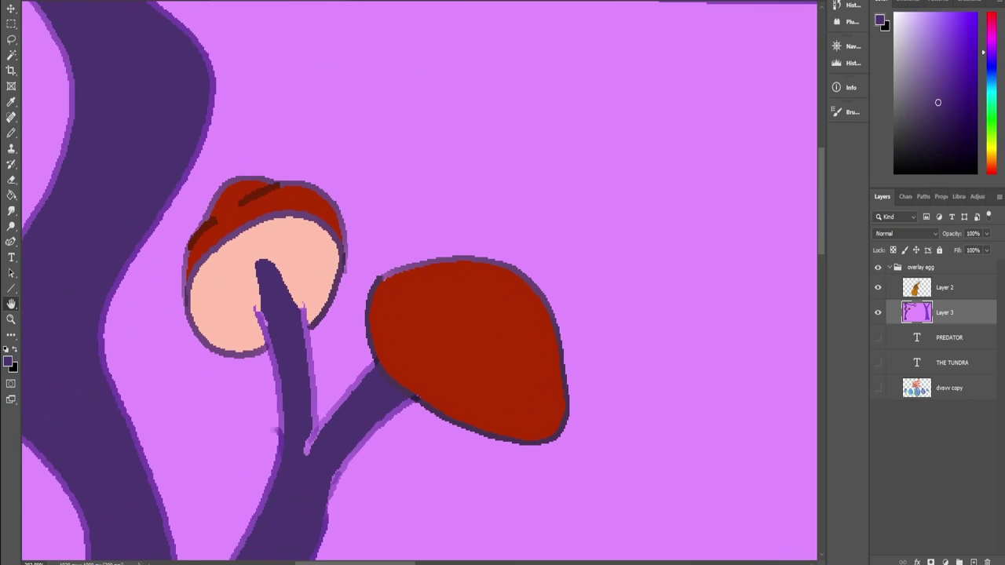
pyautogui.press('b')
pyautogui.keyDown('alt'); pyautogui.click(239, 336); pyautogui.keyUp('alt')
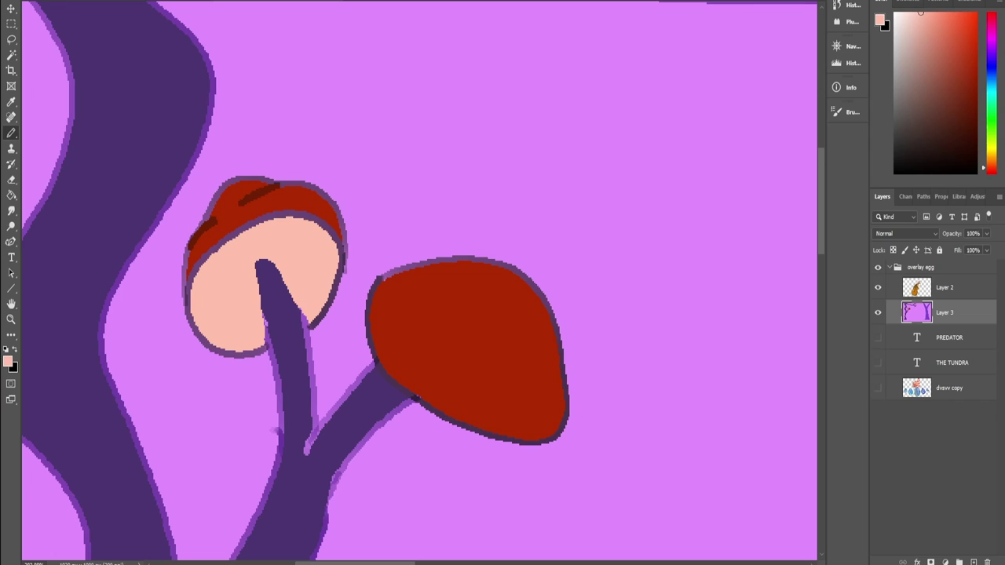
# Step: Fill the remaining gaps in the overhanging branch and its twigs to the small mushrooms with the sampled dark violet
pyautogui.scroll(-2, 420, 283)
pyautogui.scroll(10, 420, 282)
pyautogui.scroll(-3, 420, 283)
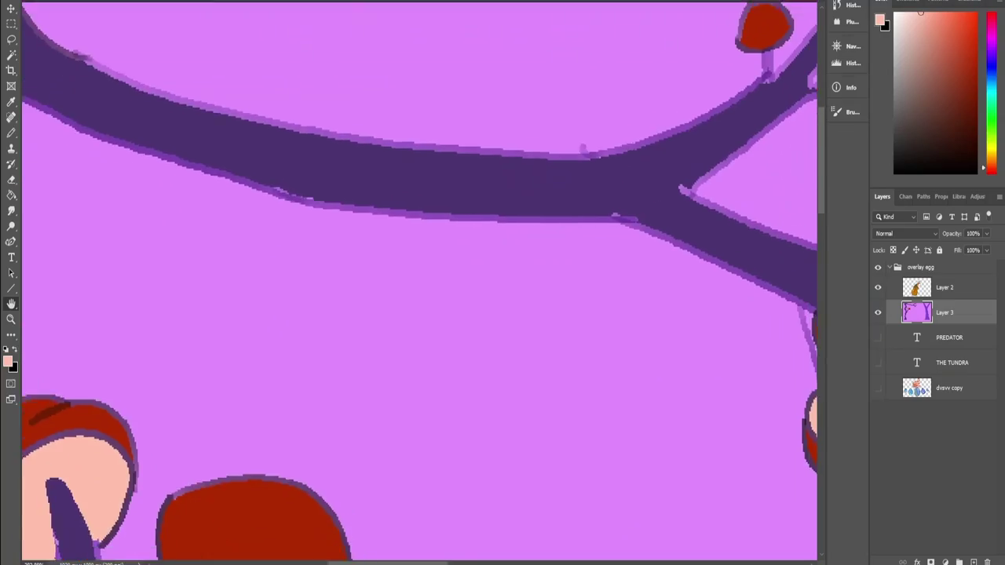
pyautogui.moveTo(502, 267); pyautogui.dragTo(494, 265)
pyautogui.keyDown('alt'); pyautogui.click(488, 224); pyautogui.keyUp('alt')
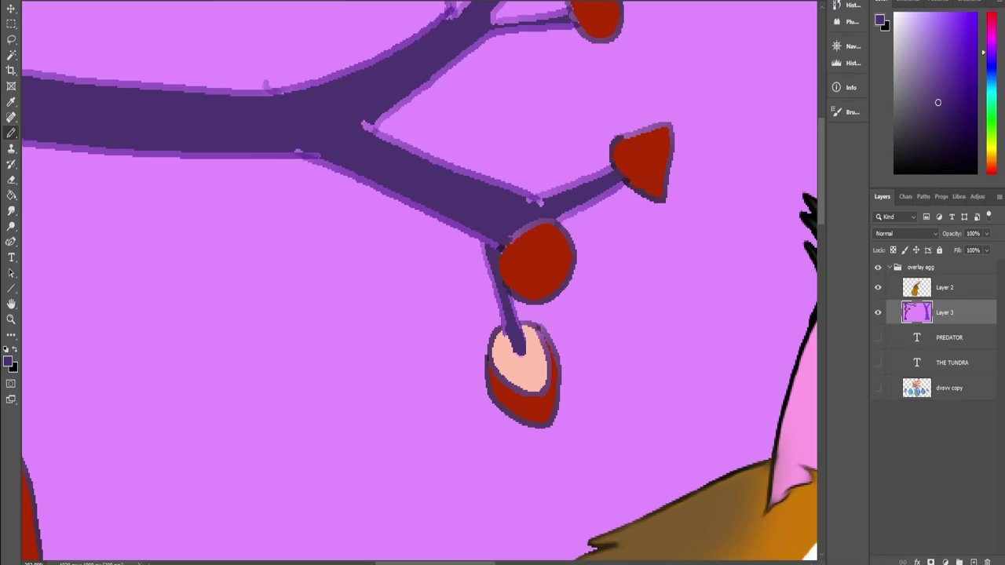
pyautogui.hotkey('ctrl', '0')
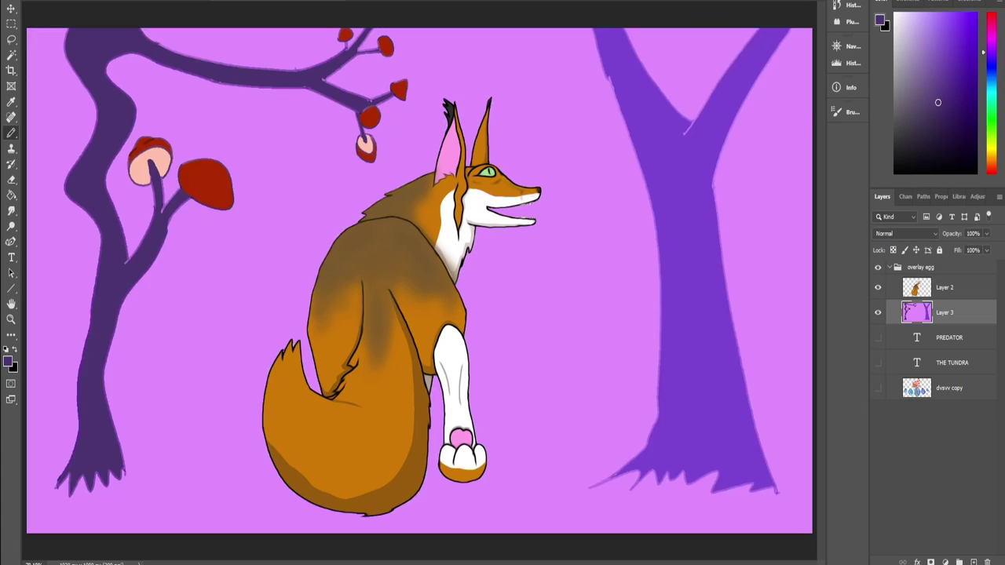